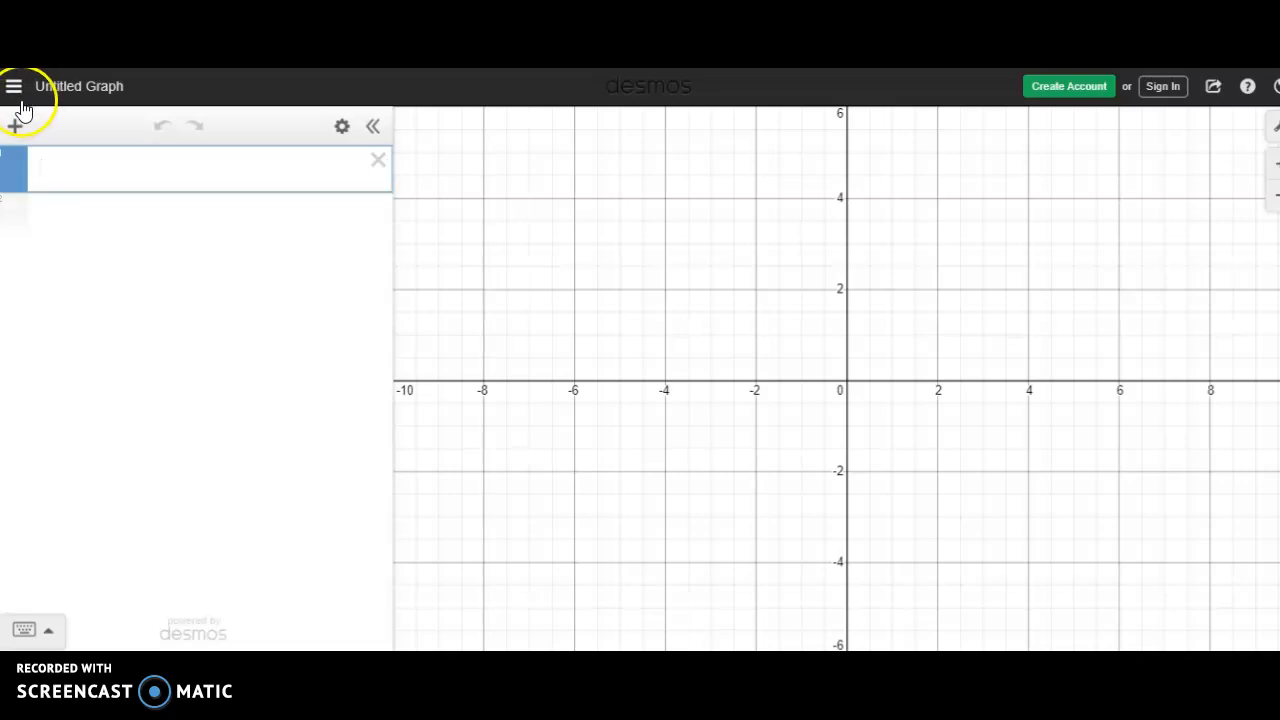
- Insert the orange-and-black-butterfly-clipart image from the clipart folder into the graph
click(15, 130)
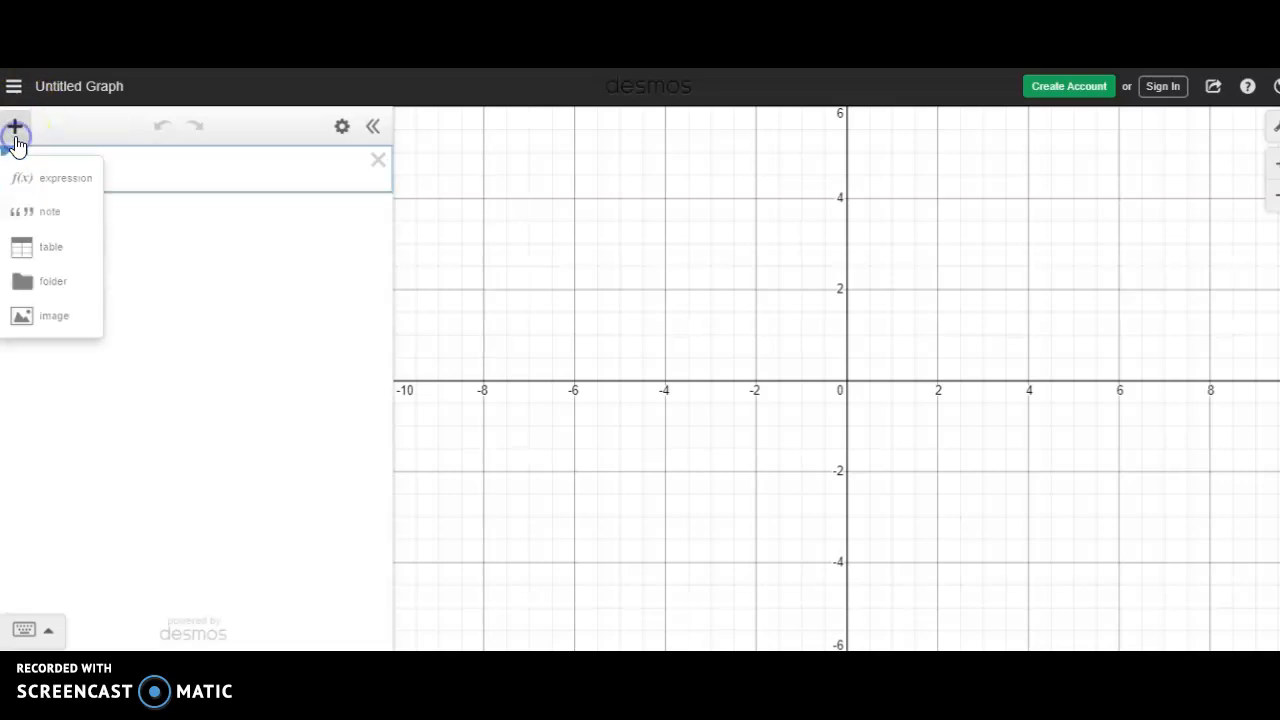
click(42, 316)
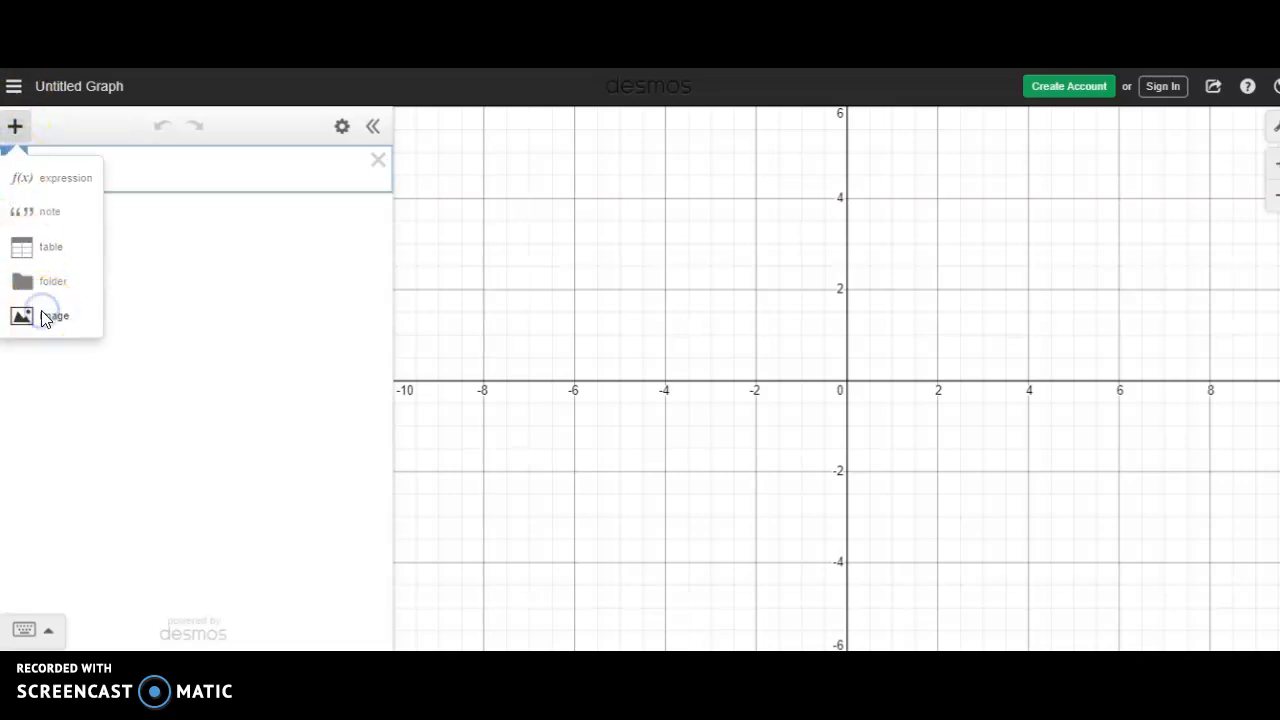
click(418, 262)
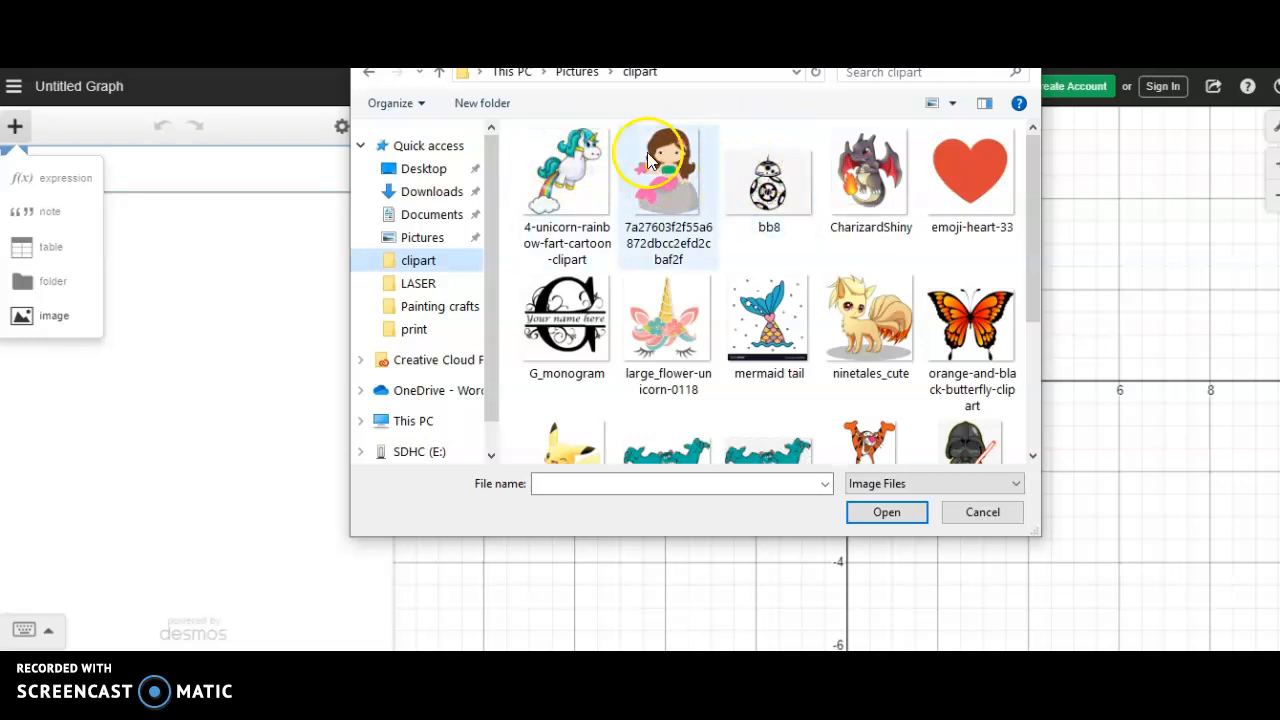
click(868, 191)
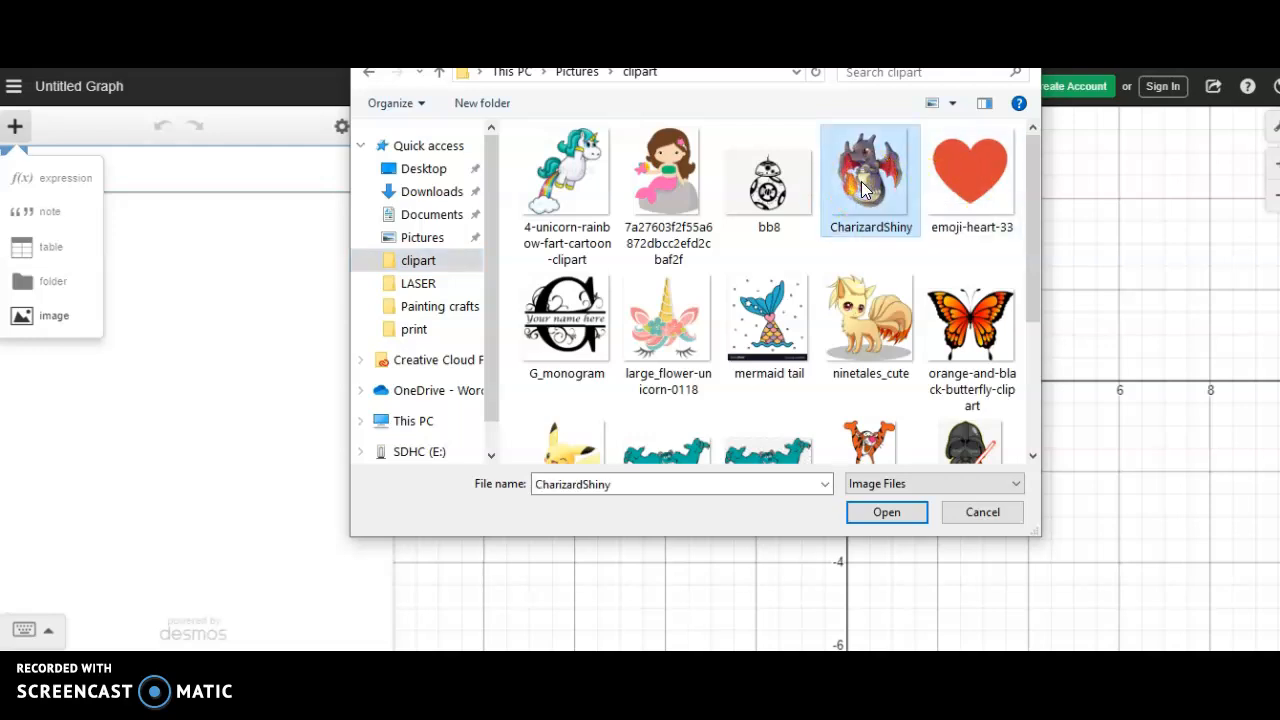
click(968, 342)
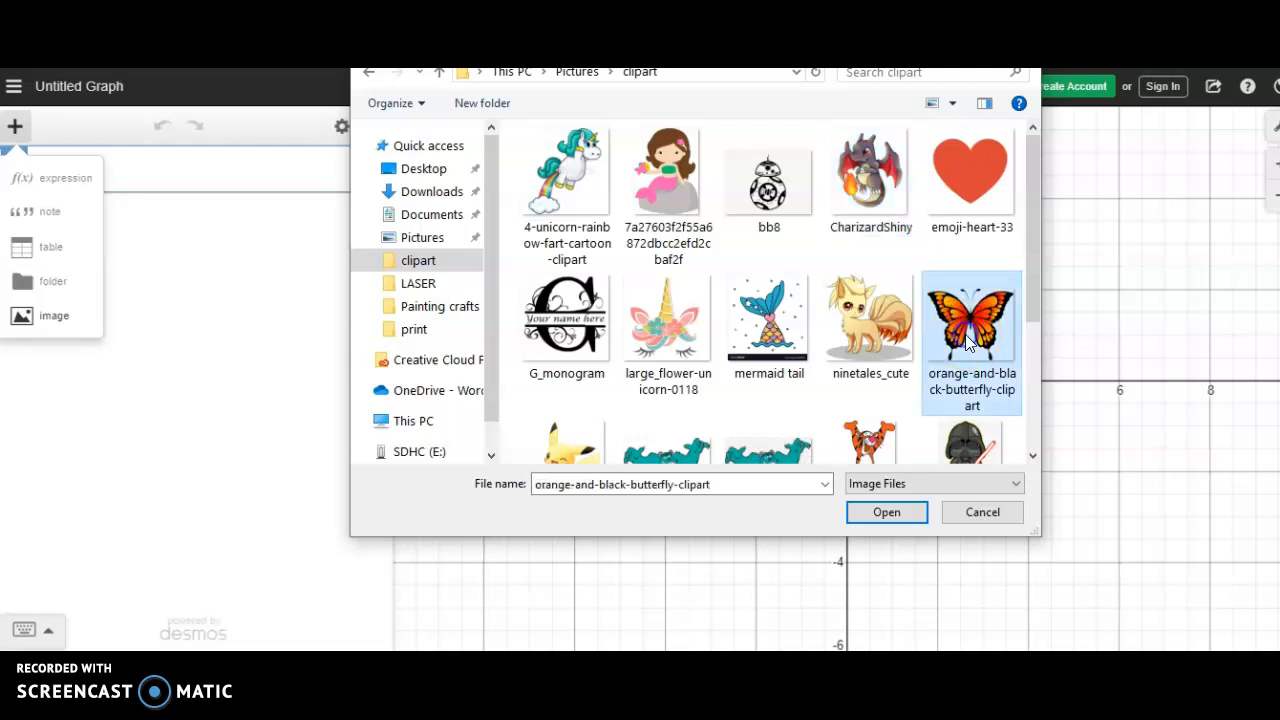
click(887, 512)
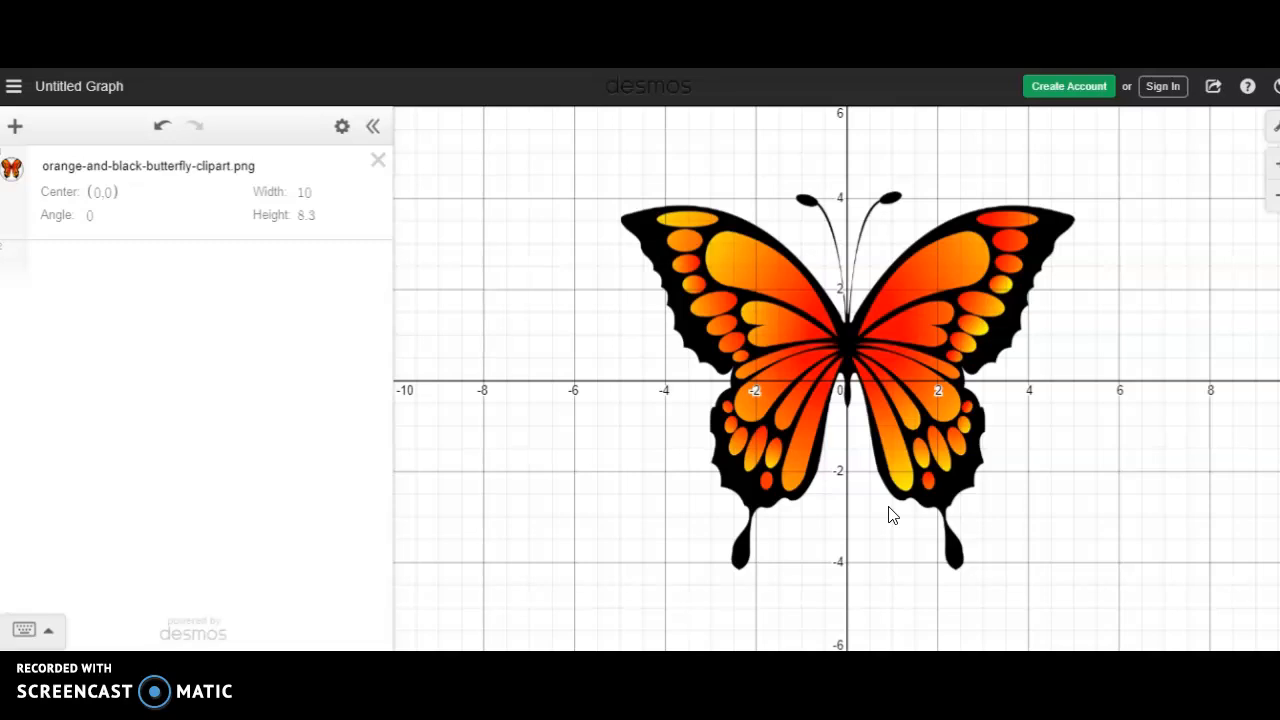
- Select the butterfly image and set its center to (0,0)
click(893, 373)
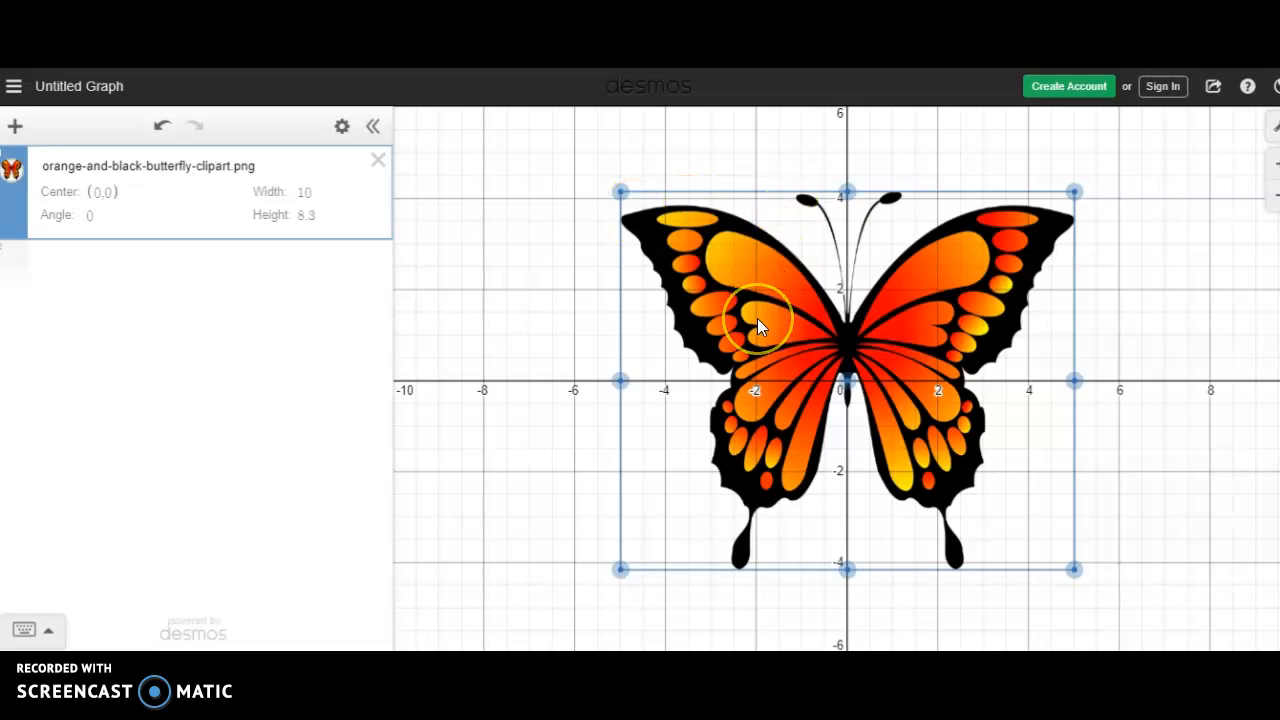
mouse_move(757, 318)
mouse_down()
mouse_move(759, 338)
mouse_move(760, 319)
mouse_up()
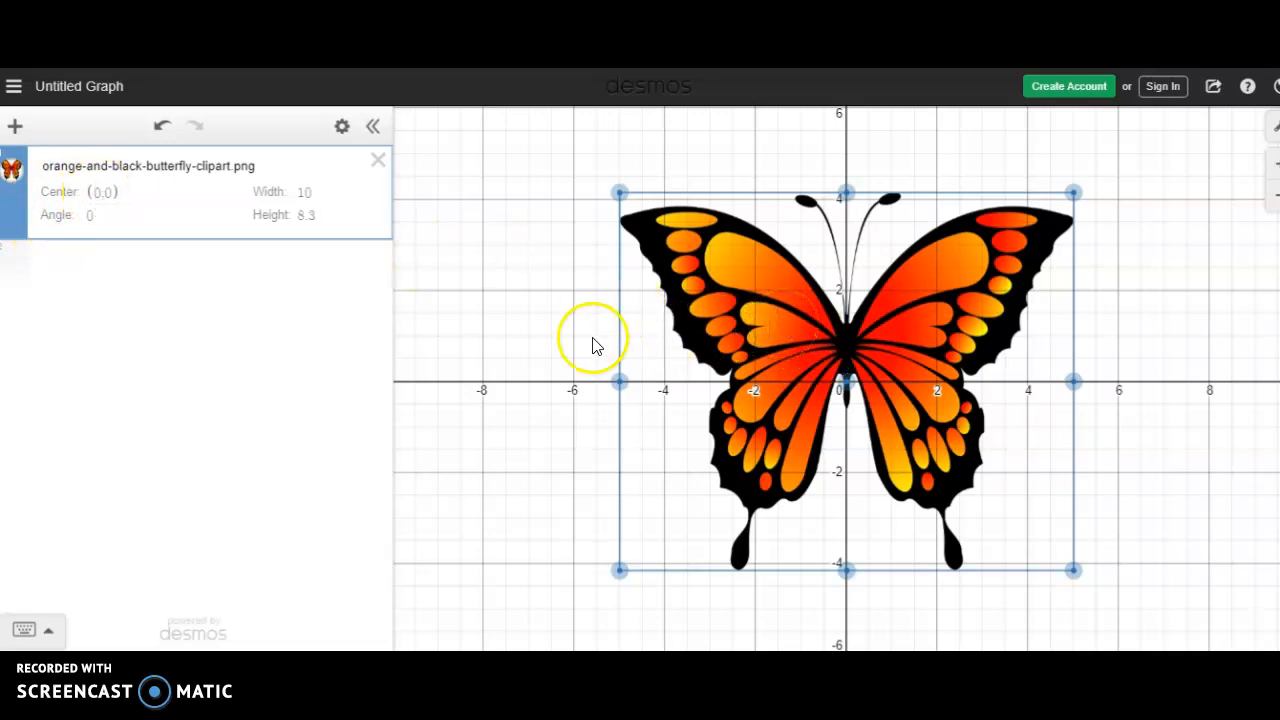
mouse_move(845, 383)
mouse_down()
mouse_move(846, 439)
mouse_move(846, 365)
mouse_move(846, 380)
mouse_up()
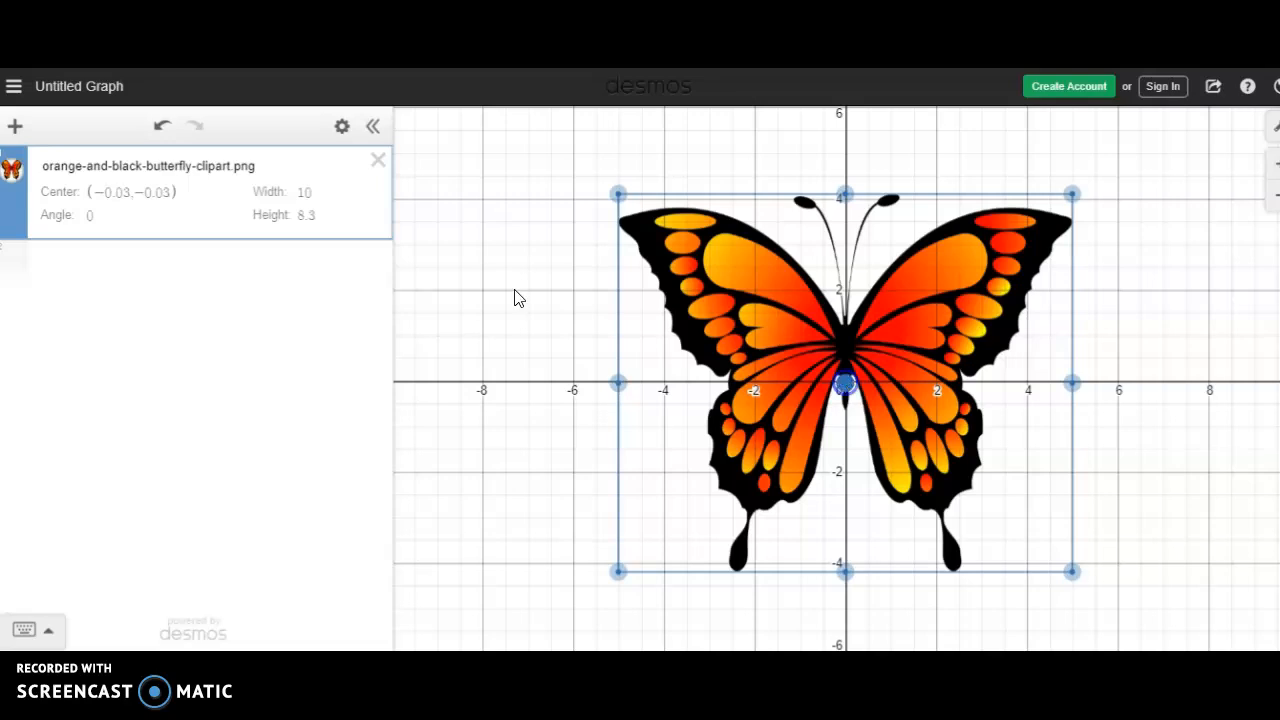
click(138, 194)
drag(170, 192, 96, 186)
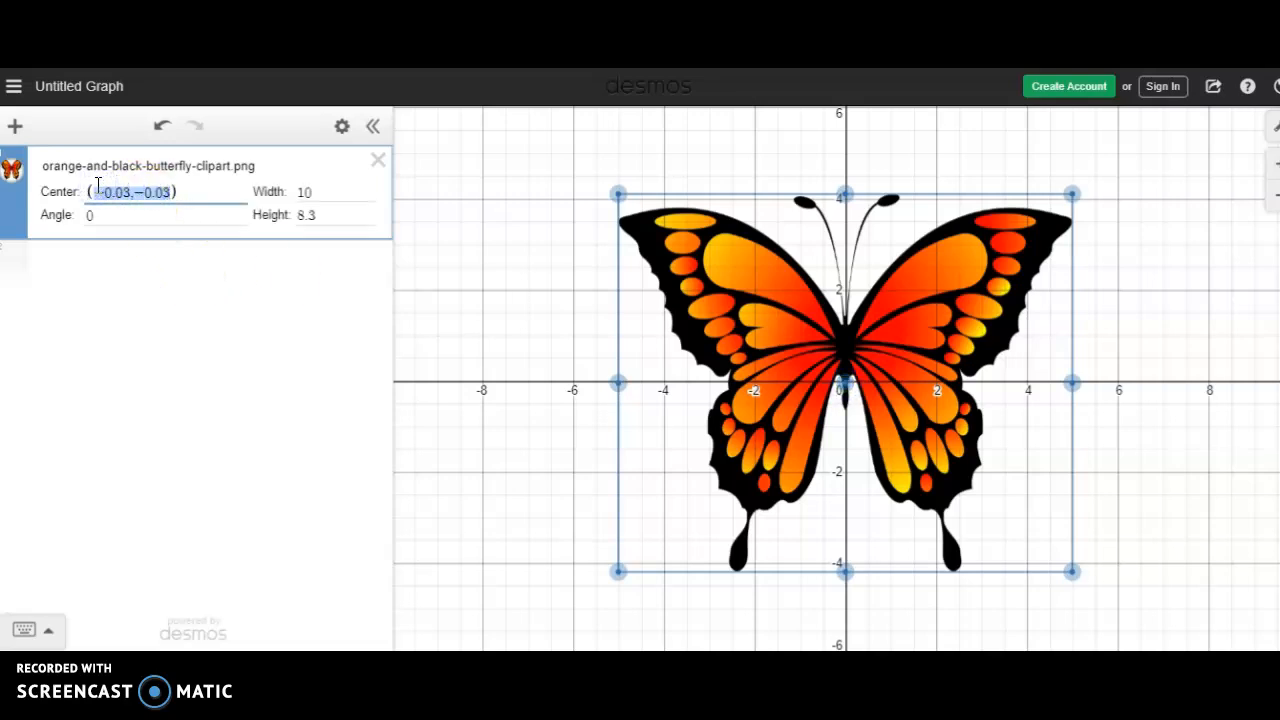
text(0,0)
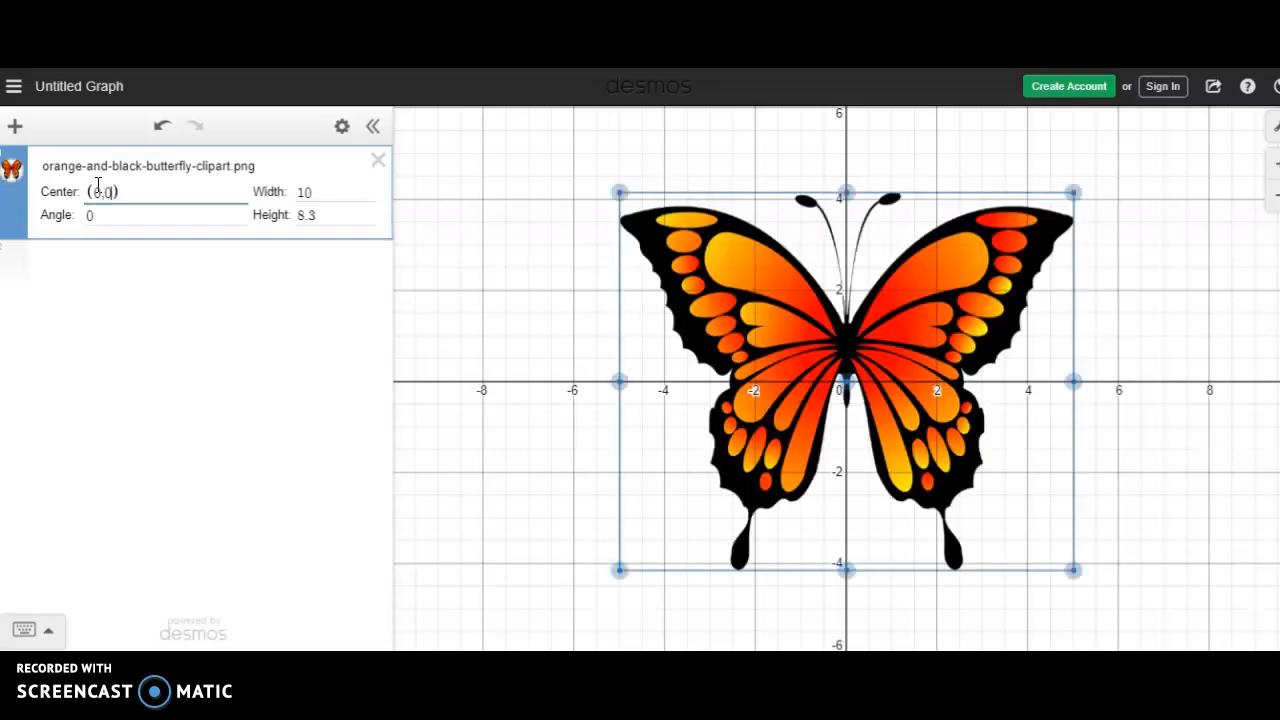
click(531, 312)
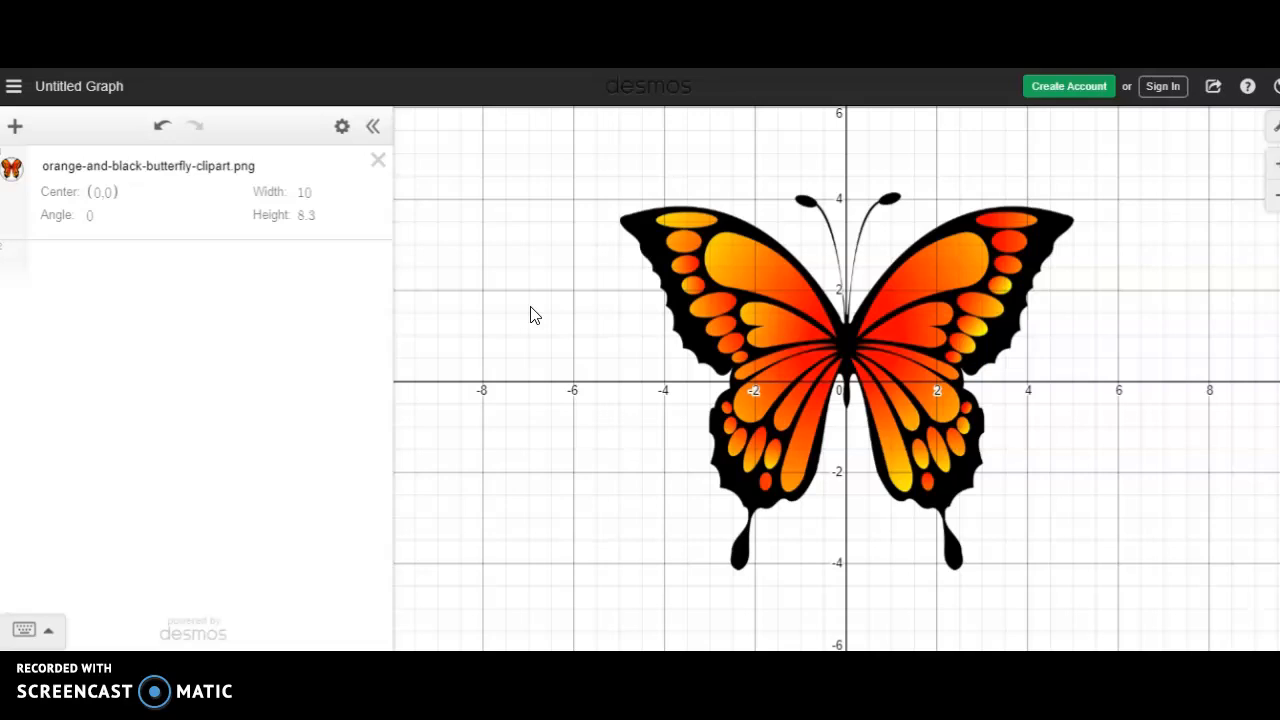
click(433, 362)
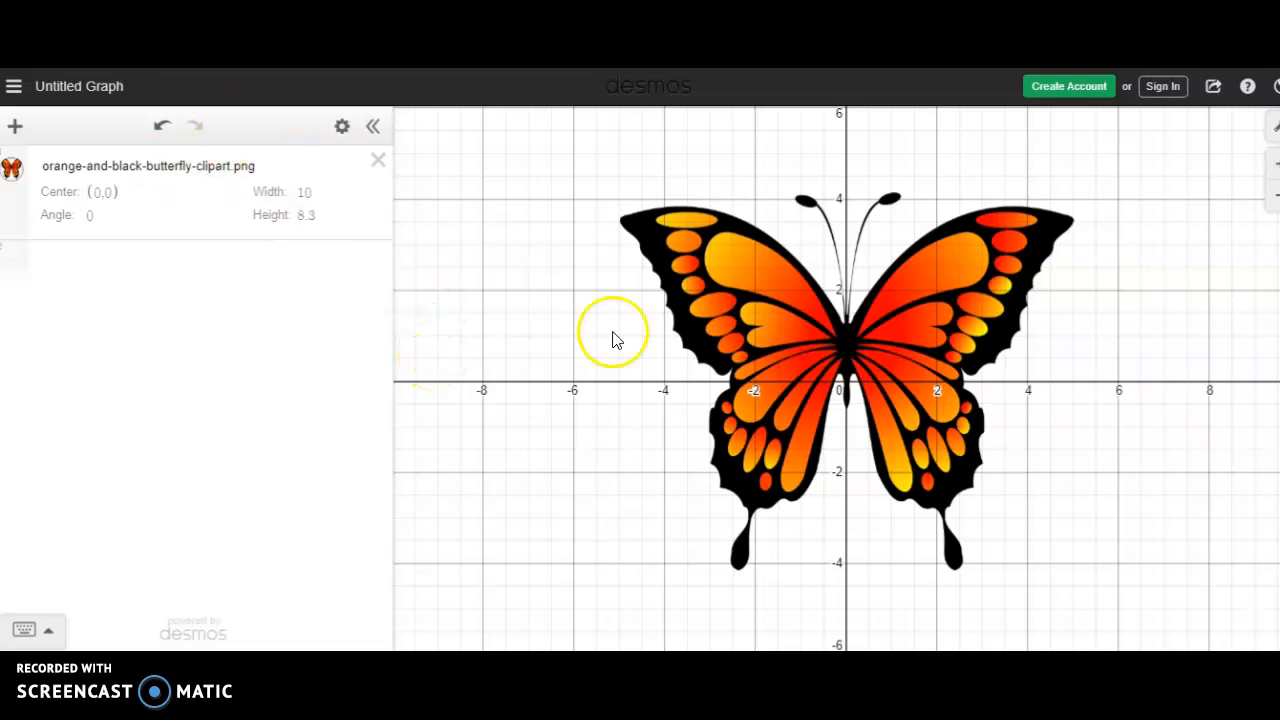
- Reduce the butterfly image's opacity to the second-lightest level
click(724, 267)
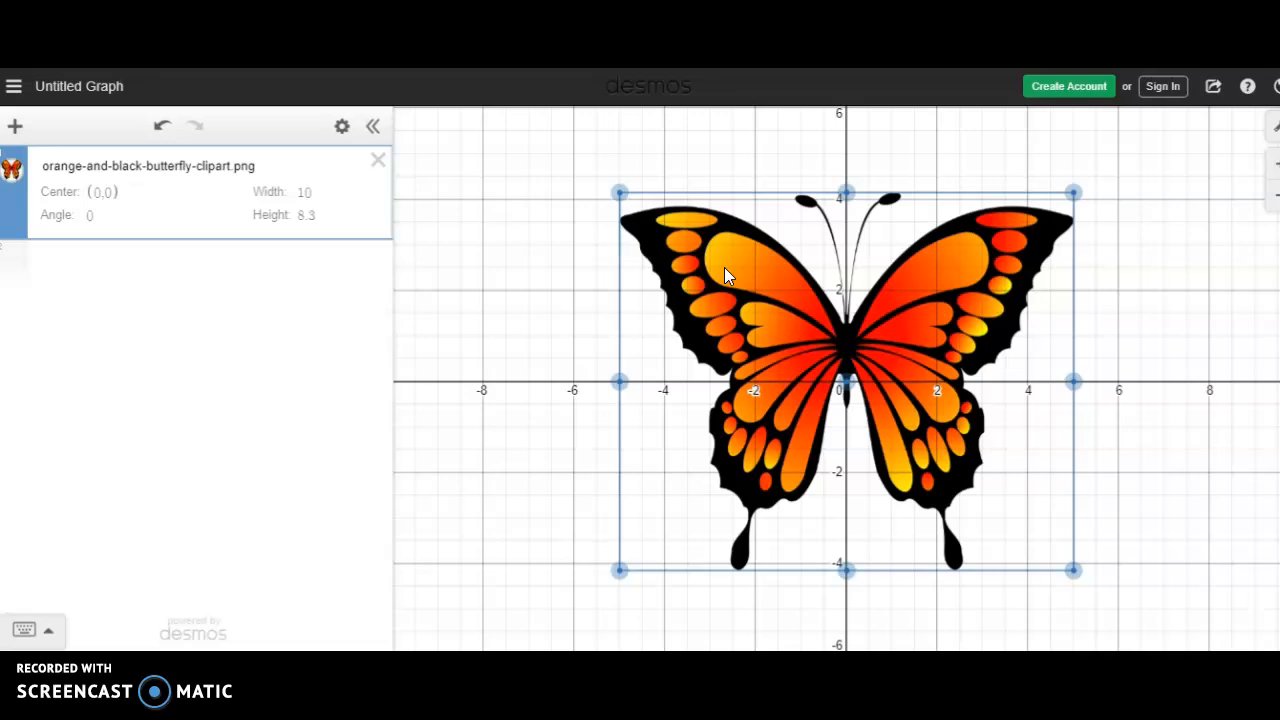
click(14, 175)
click(14, 175)
click(342, 130)
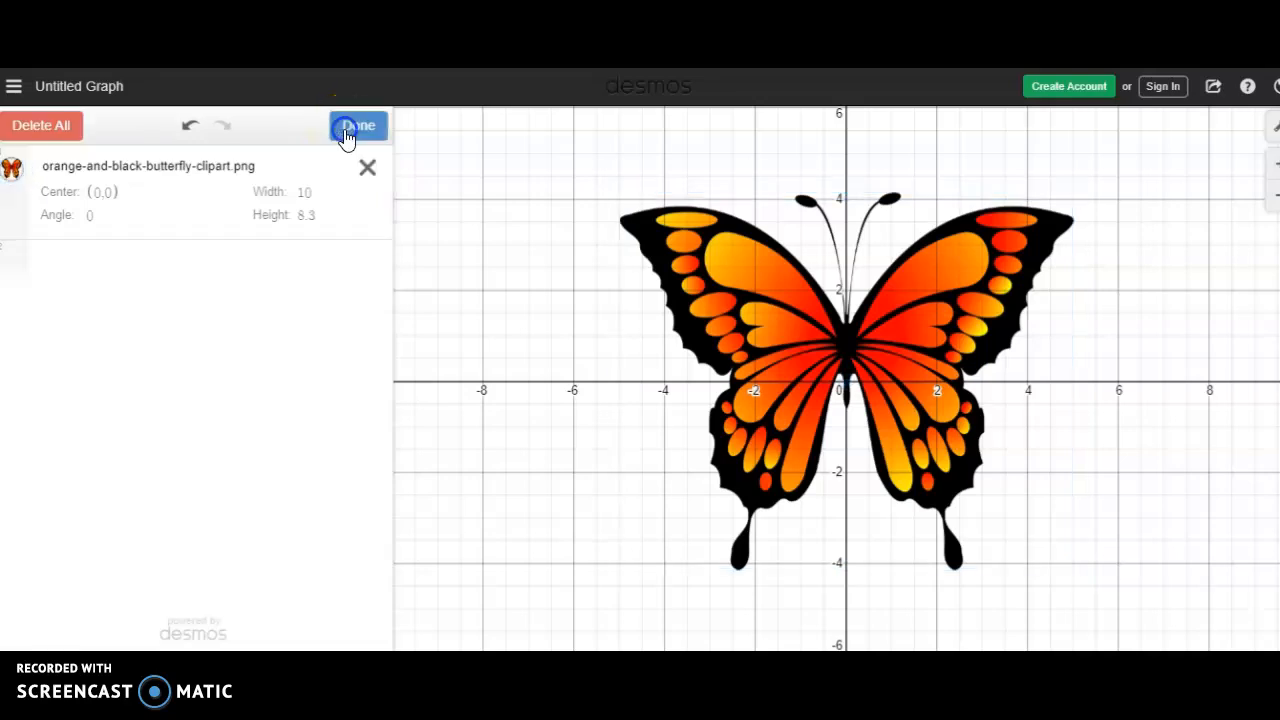
click(12, 175)
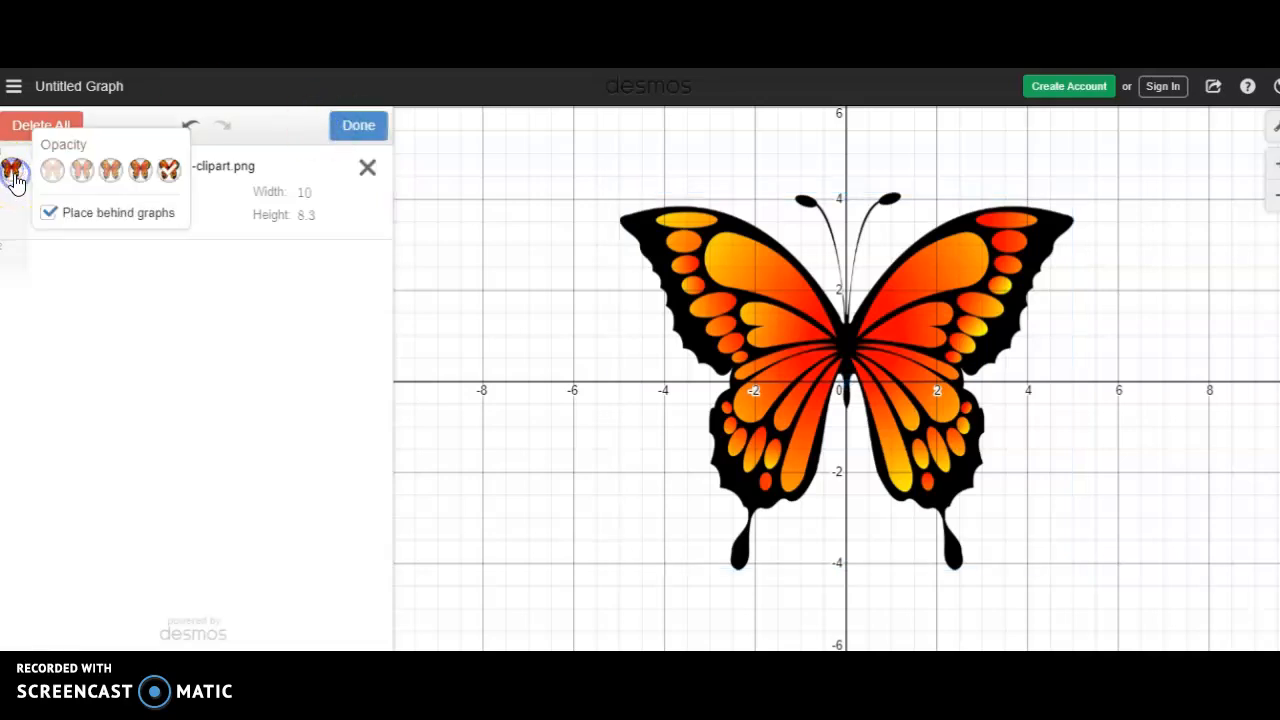
click(83, 180)
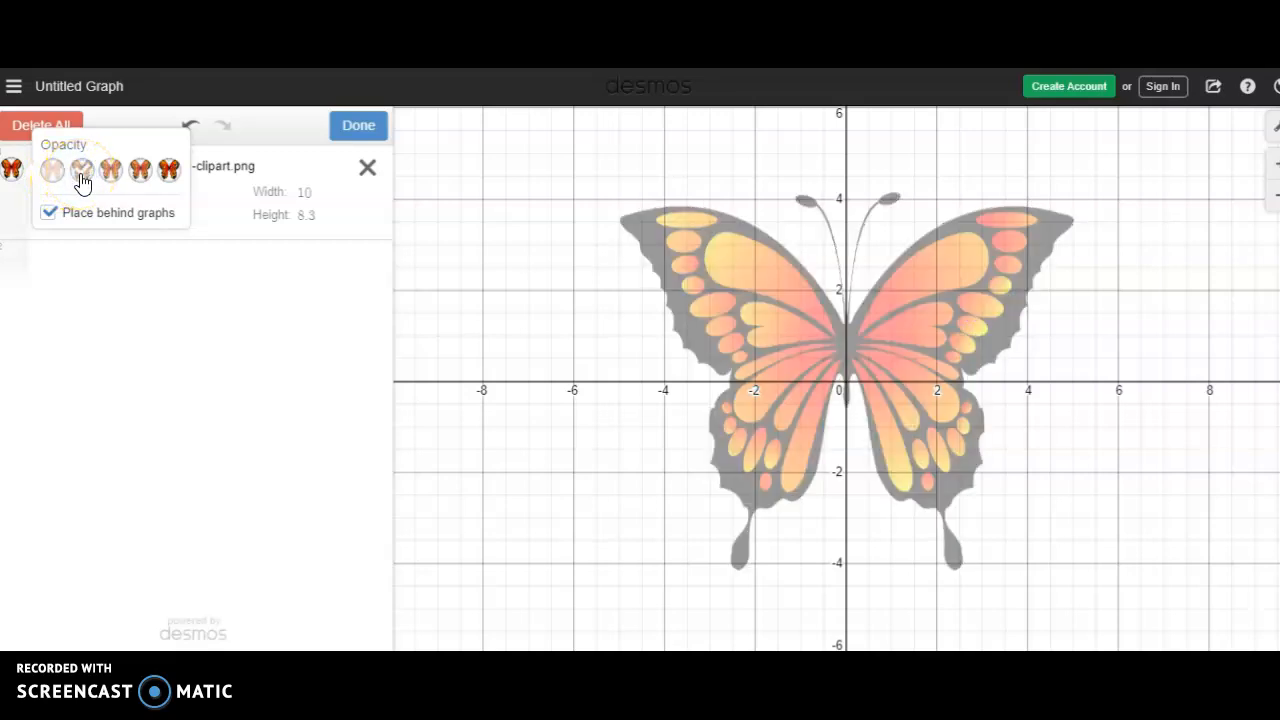
click(52, 173)
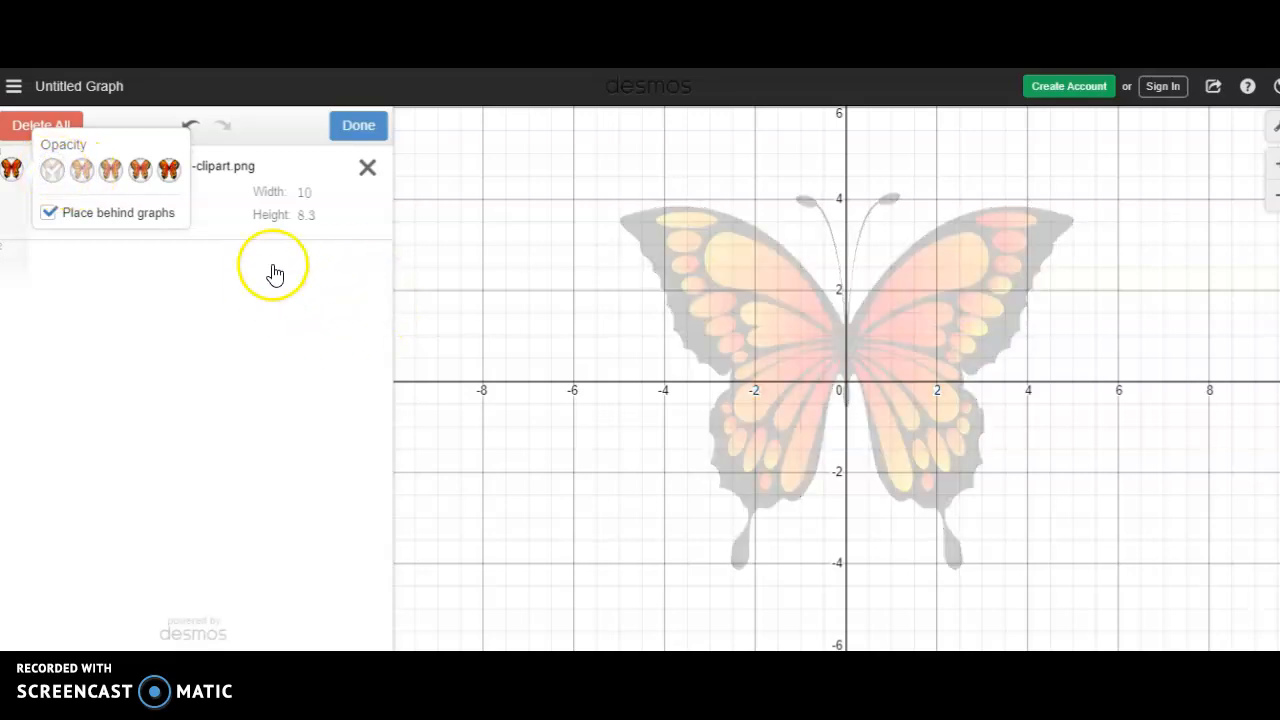
click(80, 172)
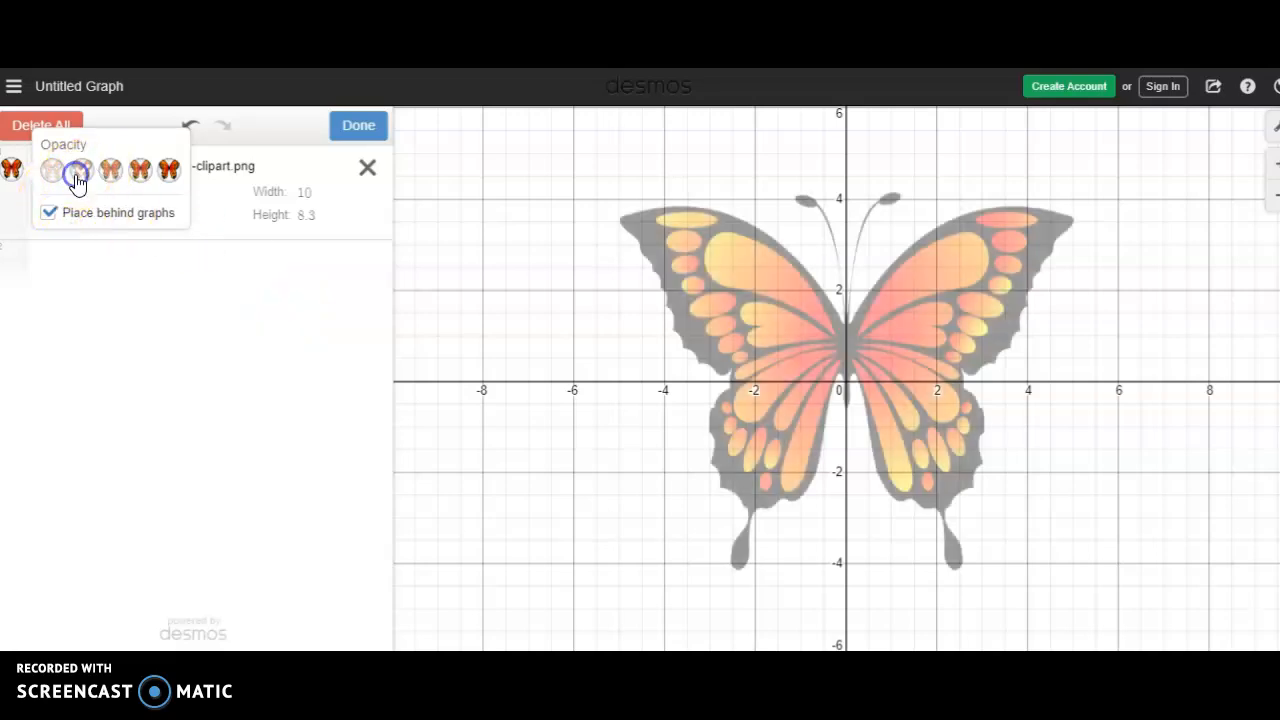
click(556, 360)
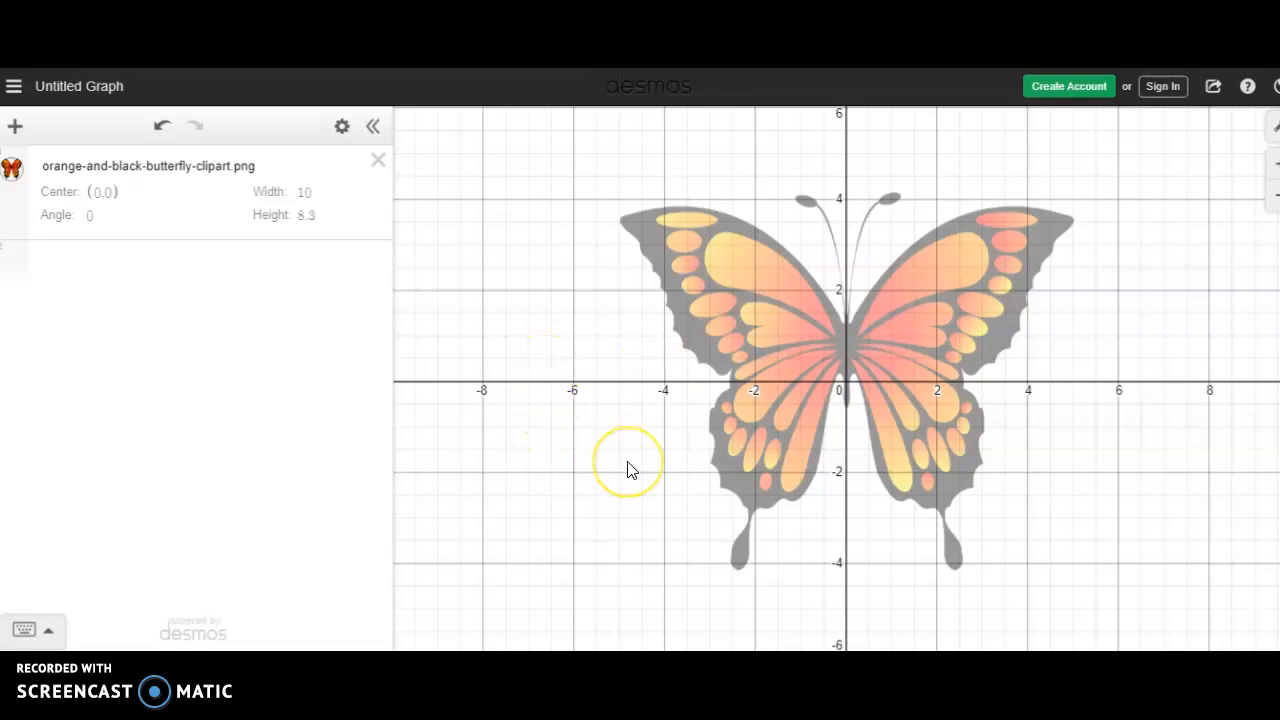
- Fade the butterfly image to the lightest opacity level
click(11, 169)
click(12, 168)
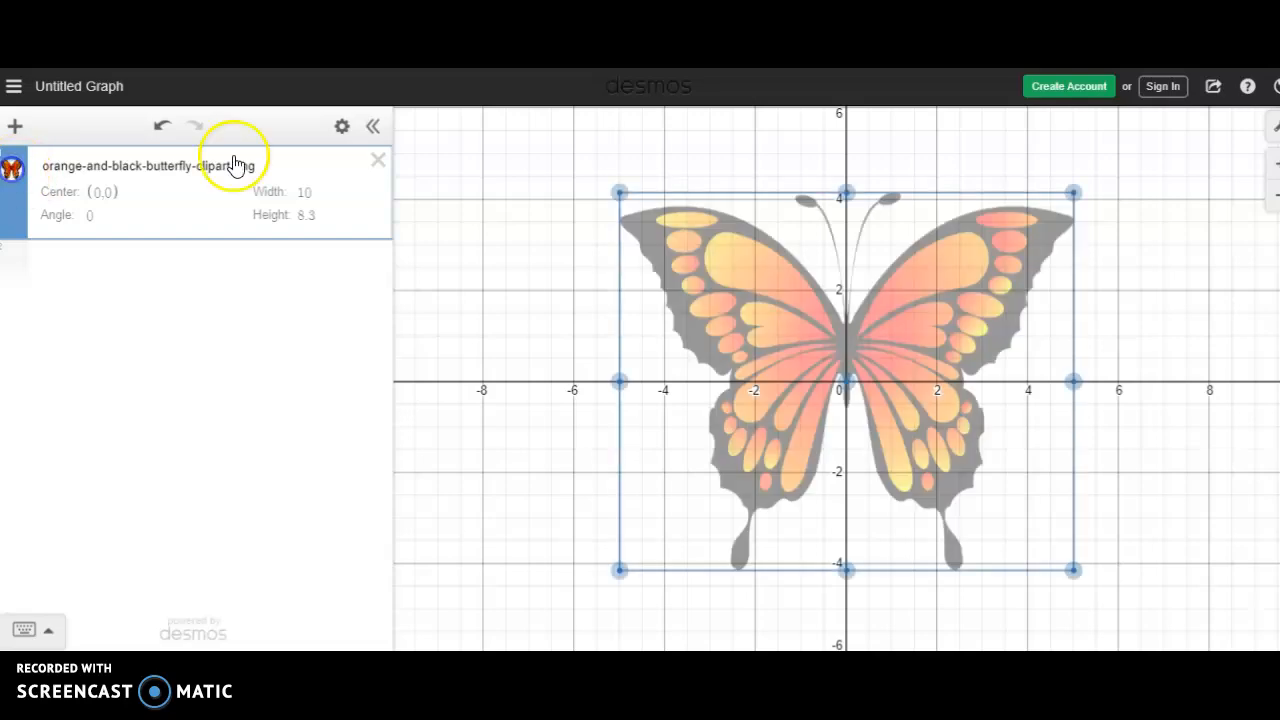
click(341, 127)
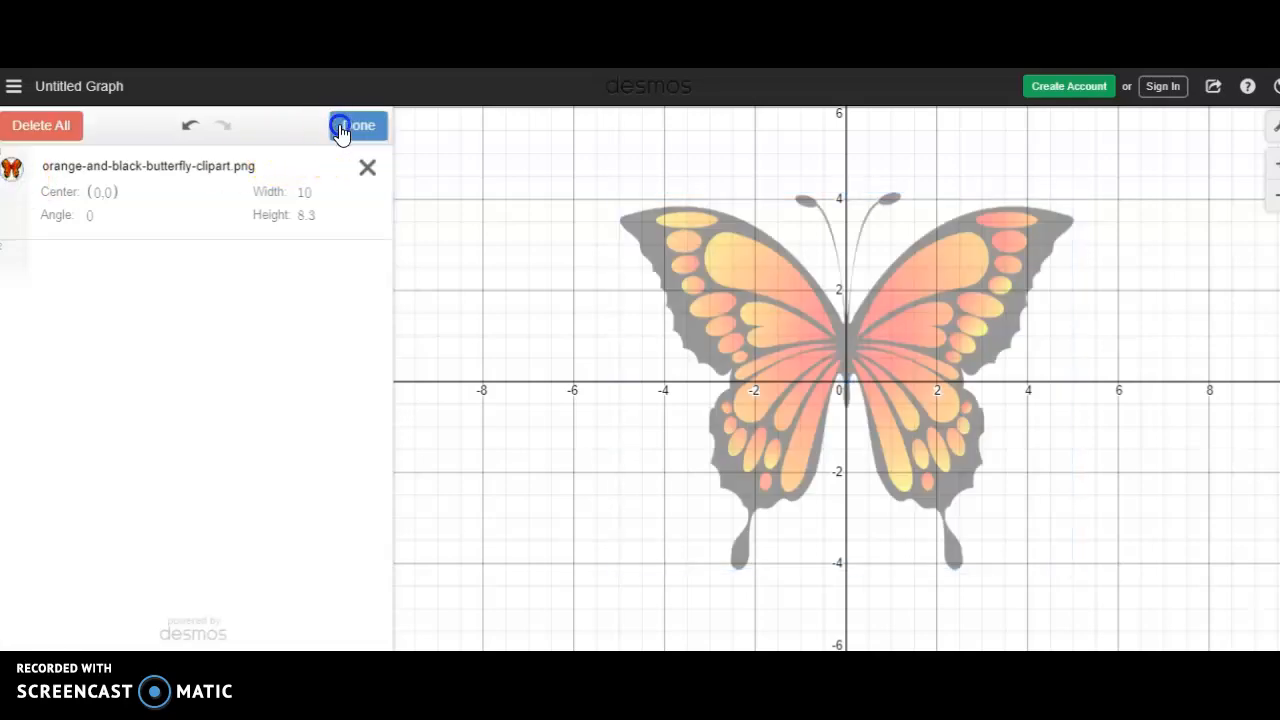
click(12, 168)
click(52, 175)
click(191, 305)
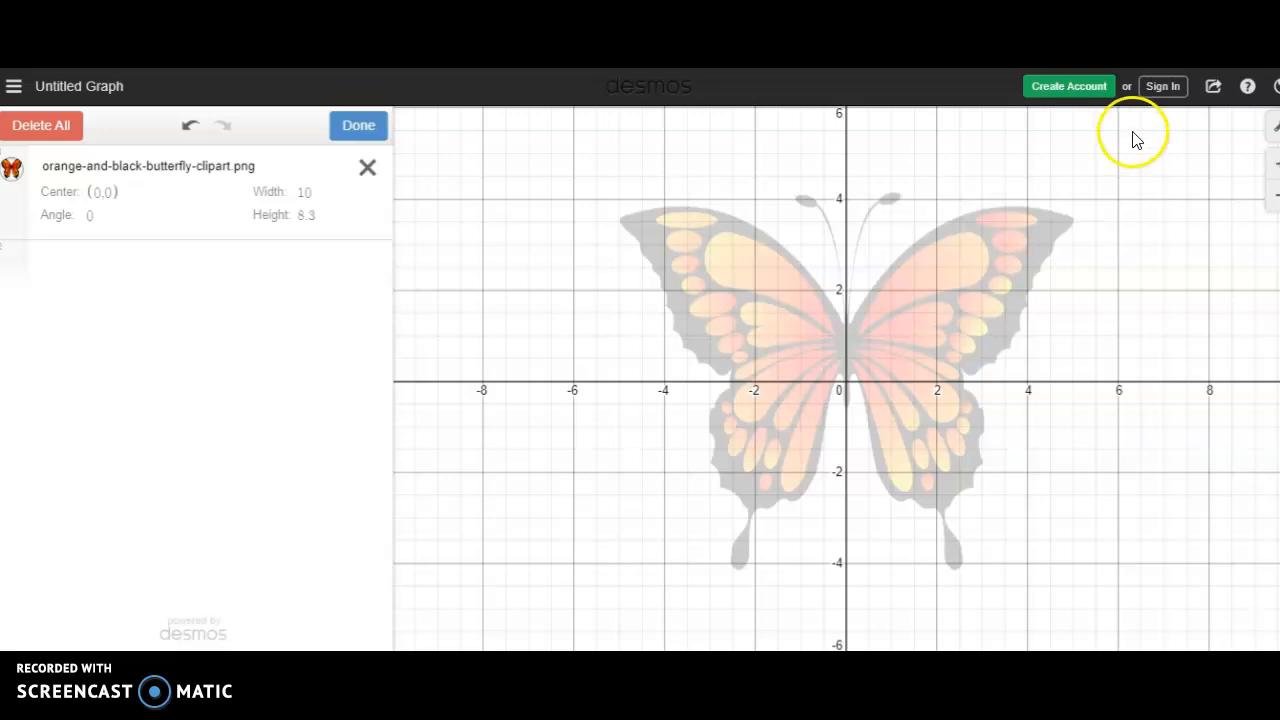
- Sign in with the Google account so that the graph can be saved
click(68, 88)
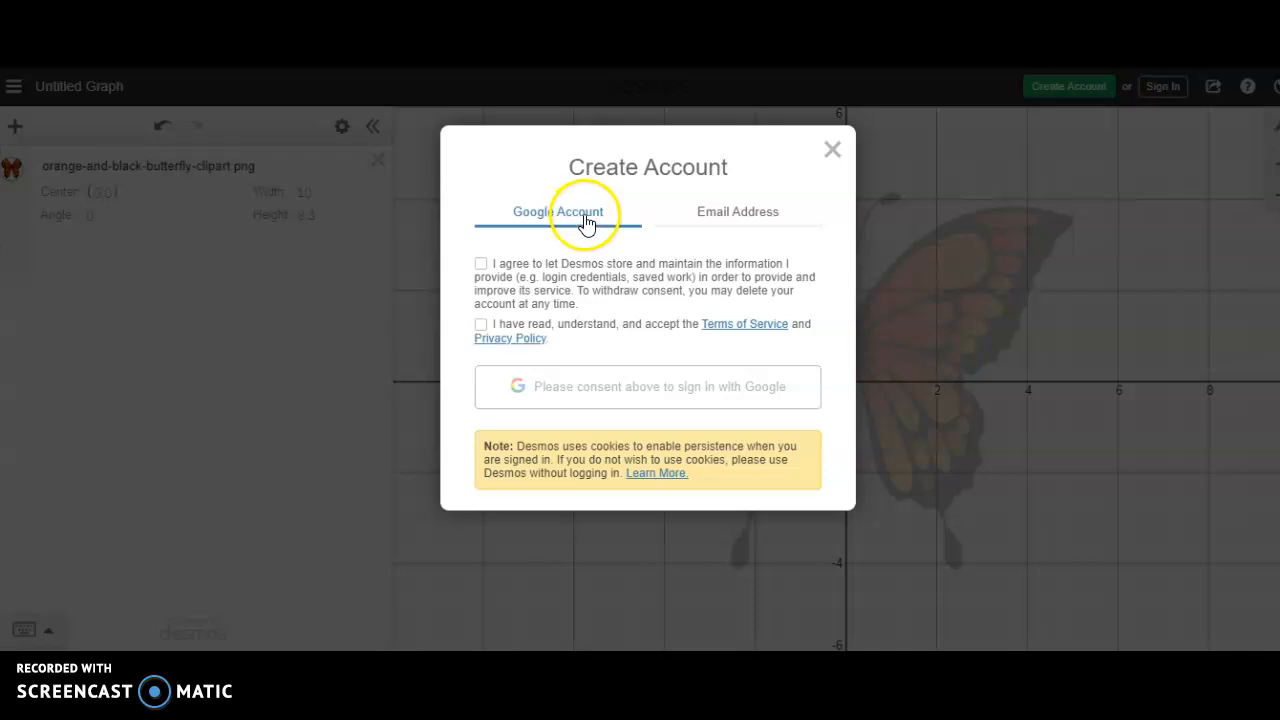
click(832, 149)
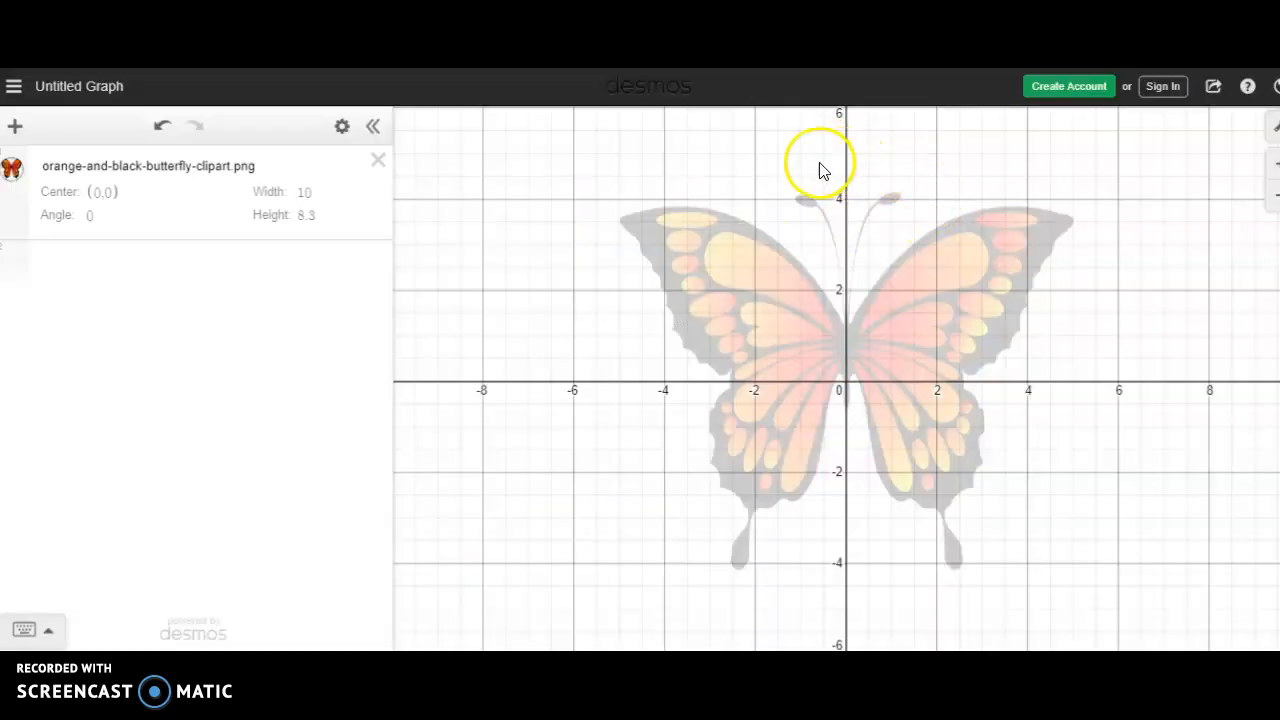
click(1163, 90)
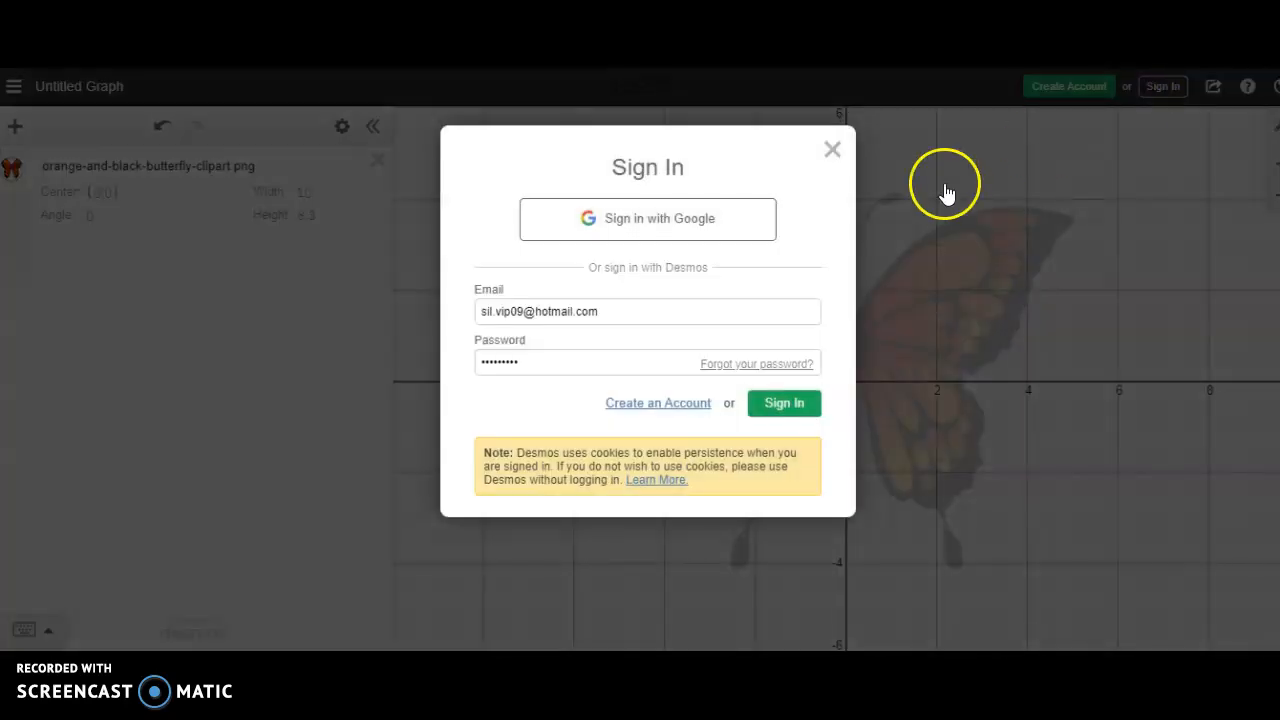
click(757, 238)
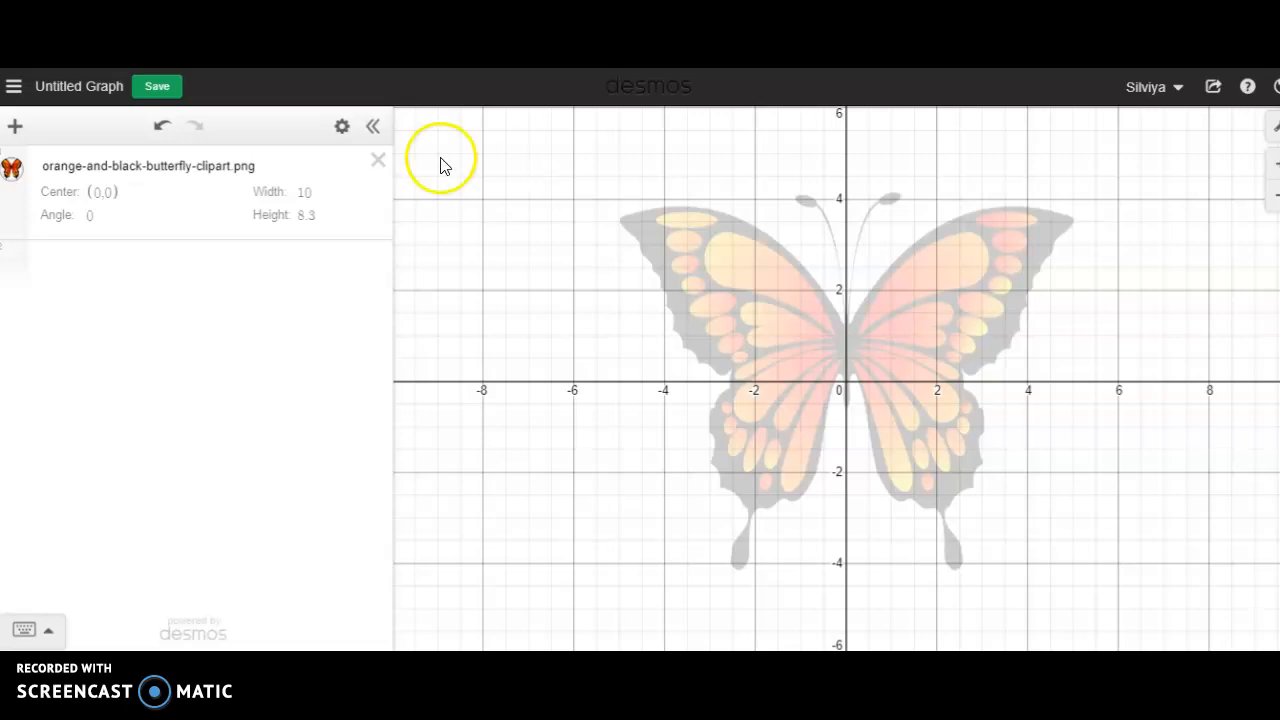
- Save the graph with the title "Butterfly Graph"
click(77, 88)
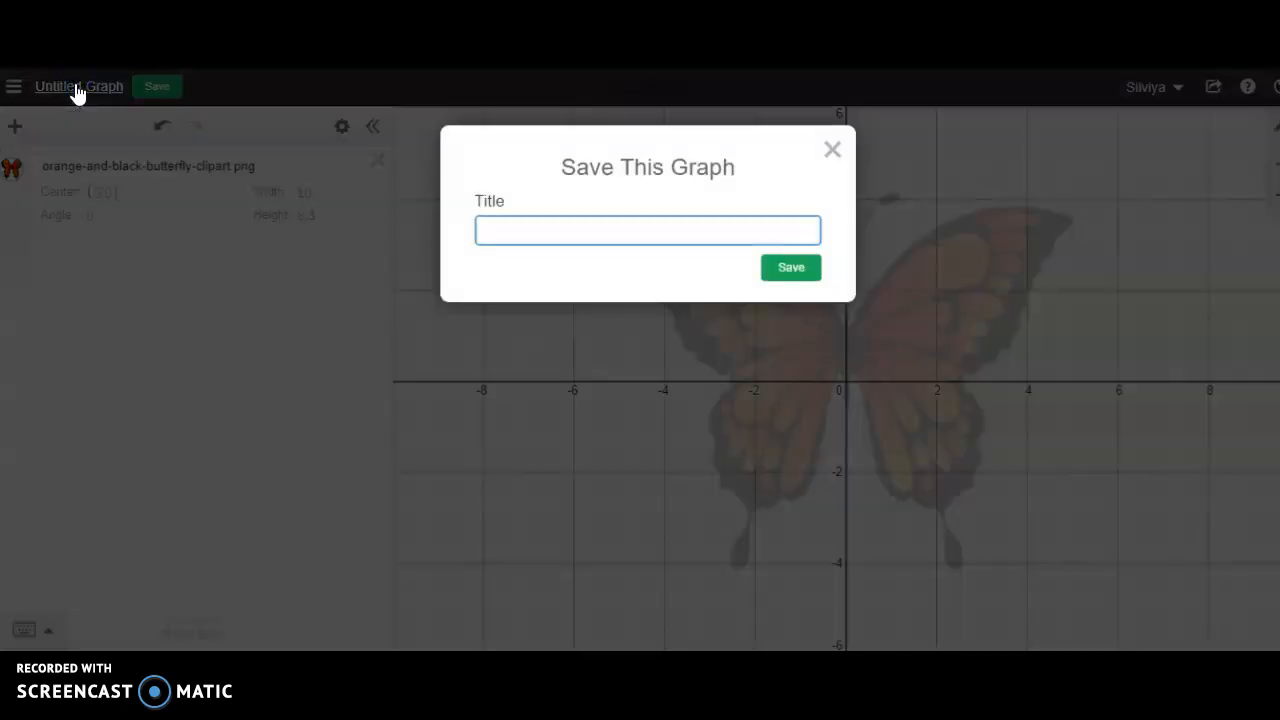
text(Butterfly Graph)
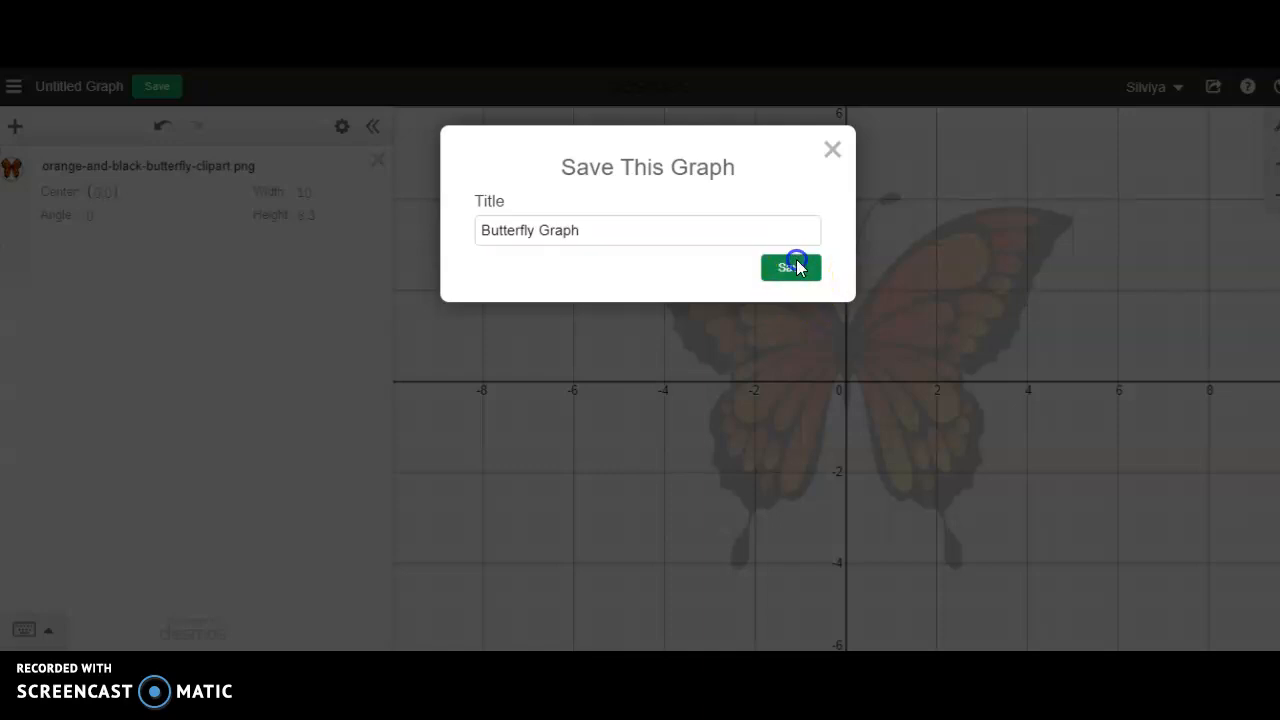
click(796, 262)
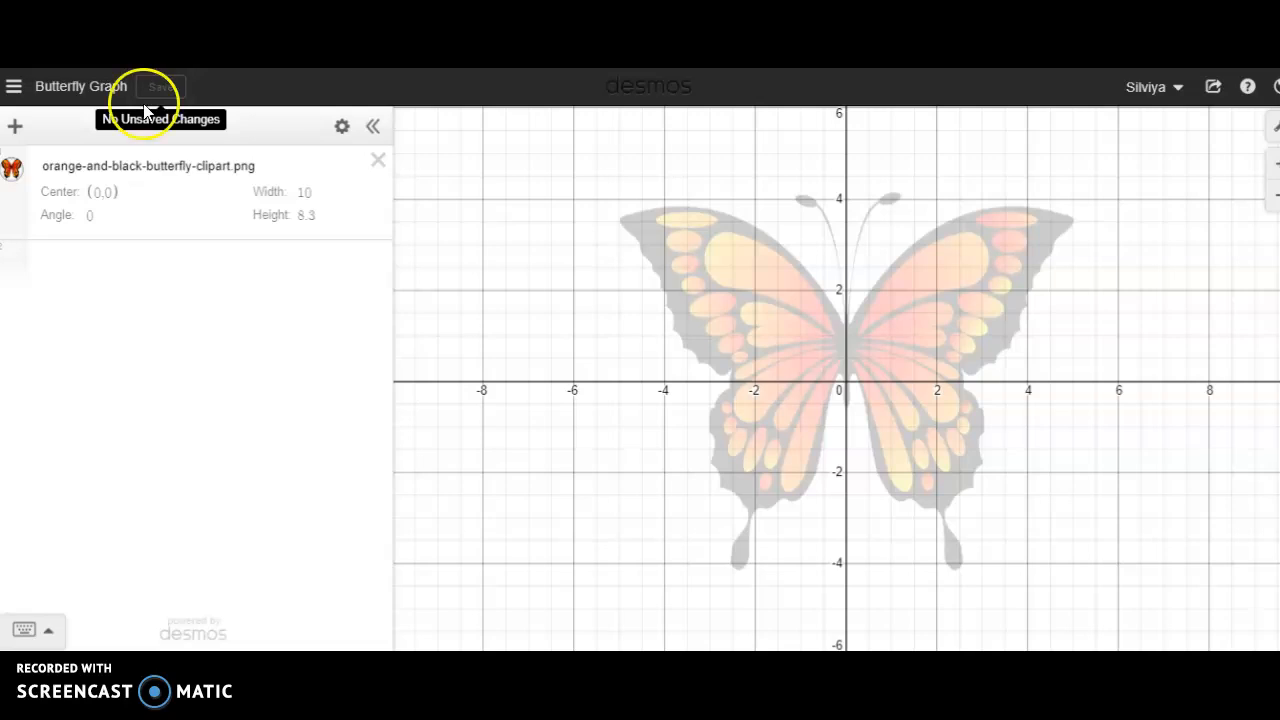
- Add the equation y=x^2 as a new expression below the butterfly image
click(138, 265)
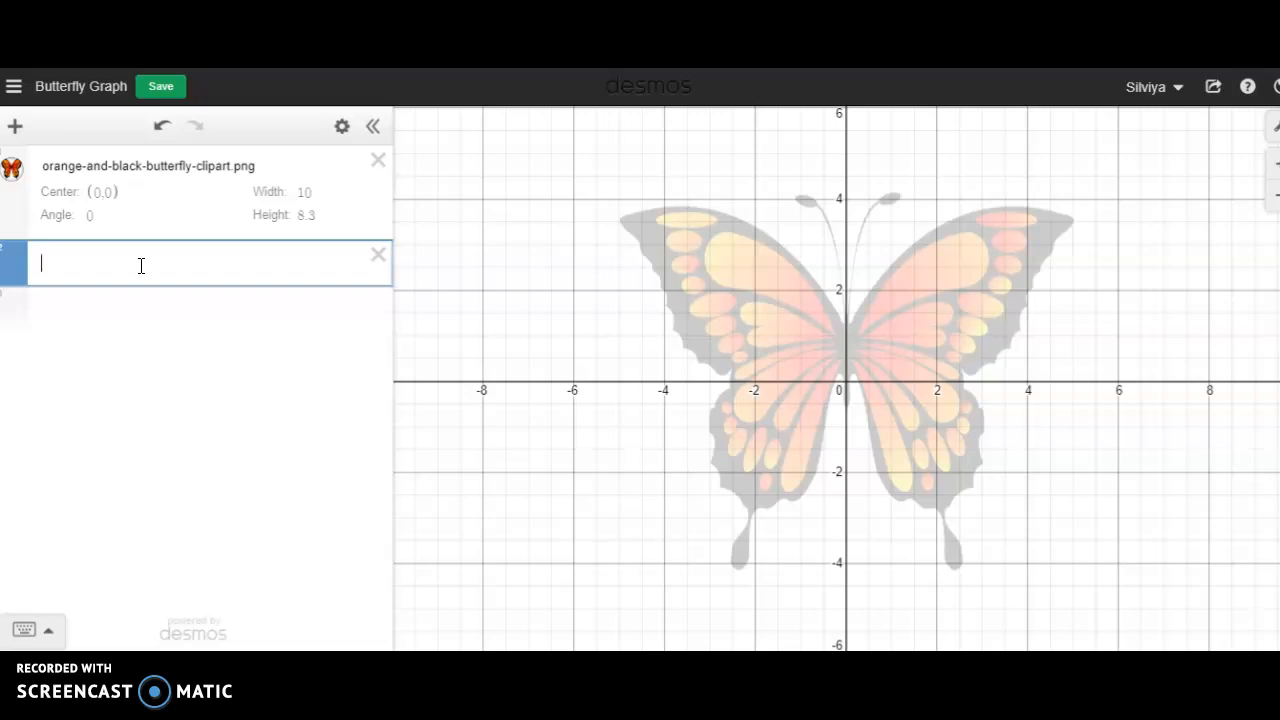
key(BackSpace)
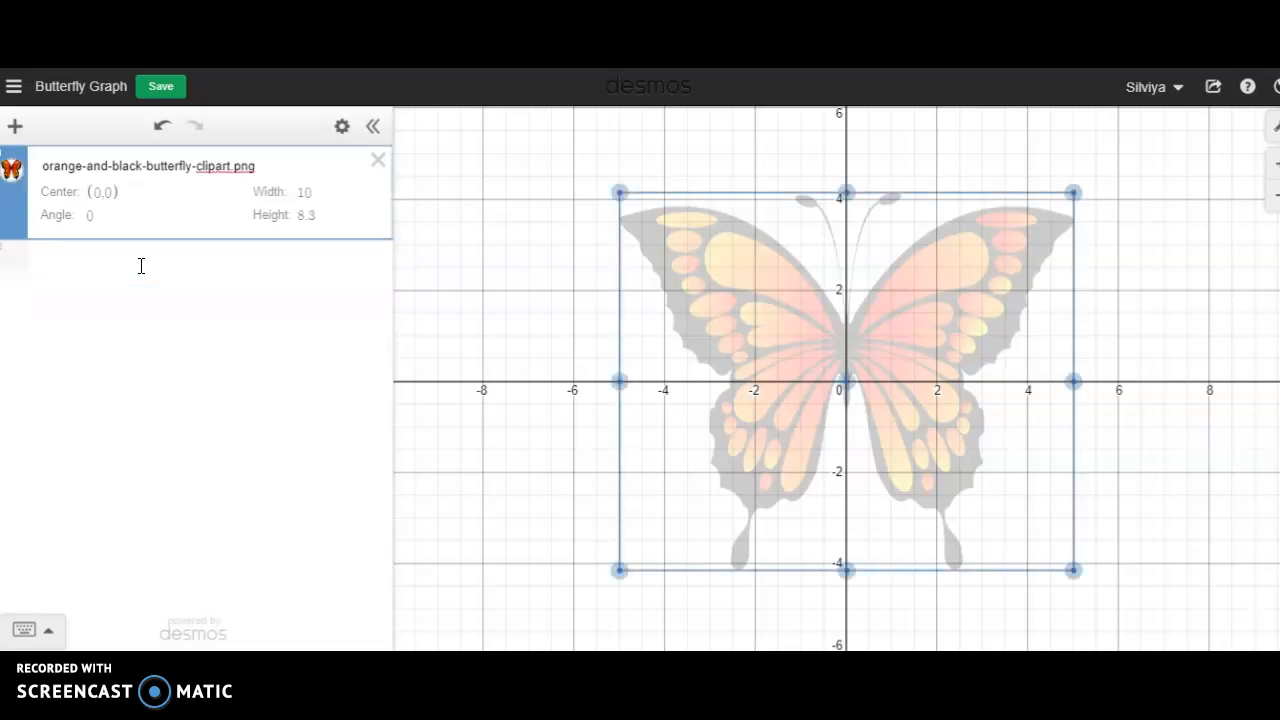
click(141, 265)
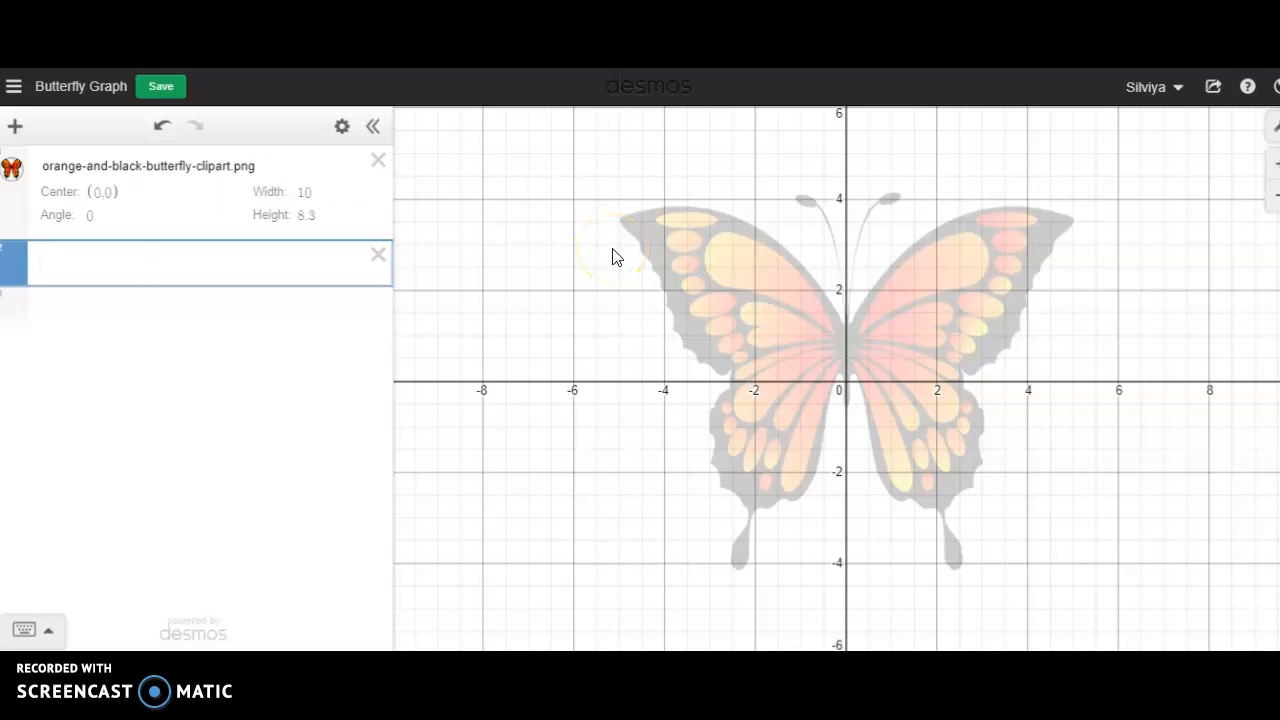
click(951, 322)
click(1071, 236)
click(1088, 234)
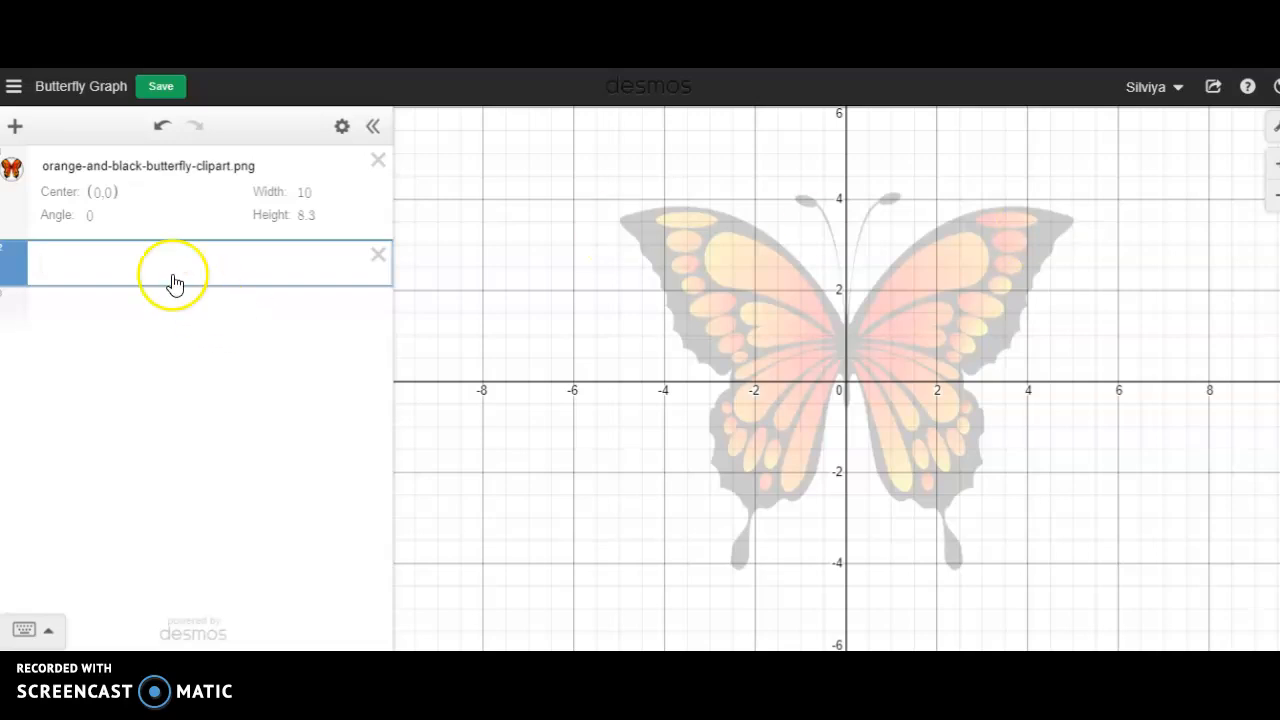
text(=x^2)
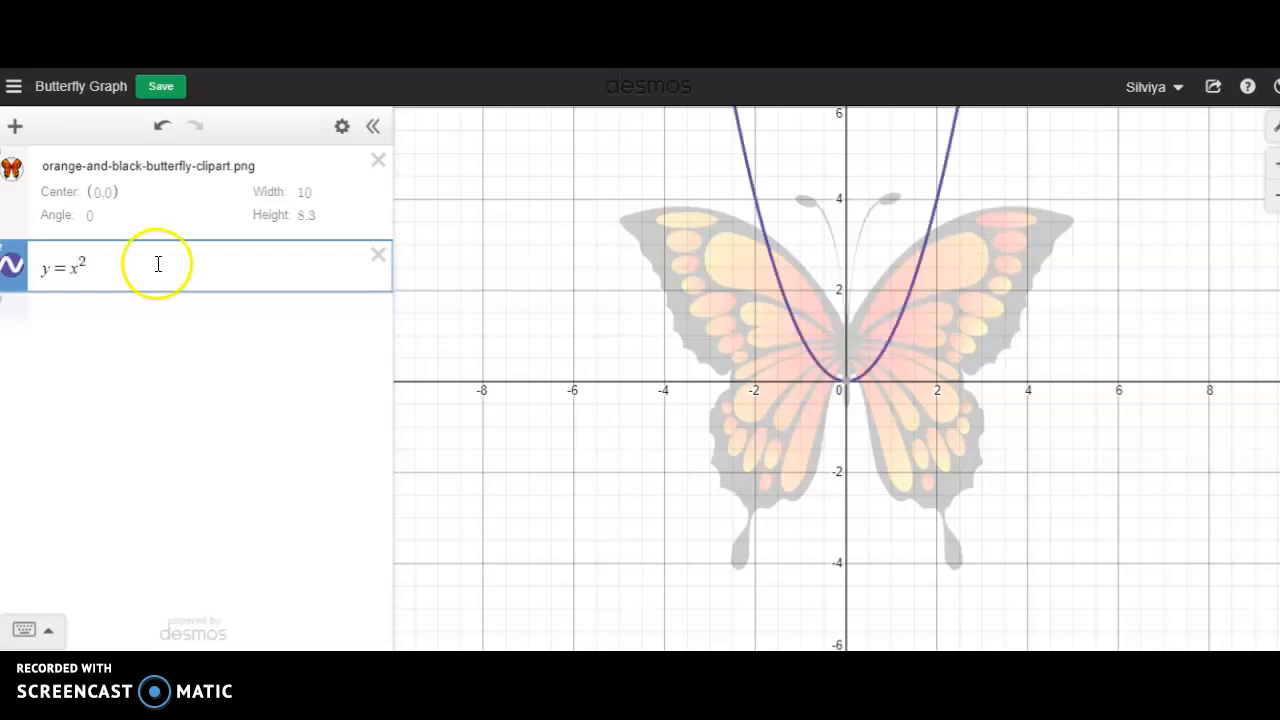
- Rewrite the parabola's equation as y=-(x-3.75)^2+3.8 so it opens downward with its vertex at the right wing's peak
click(72, 268)
text(-)
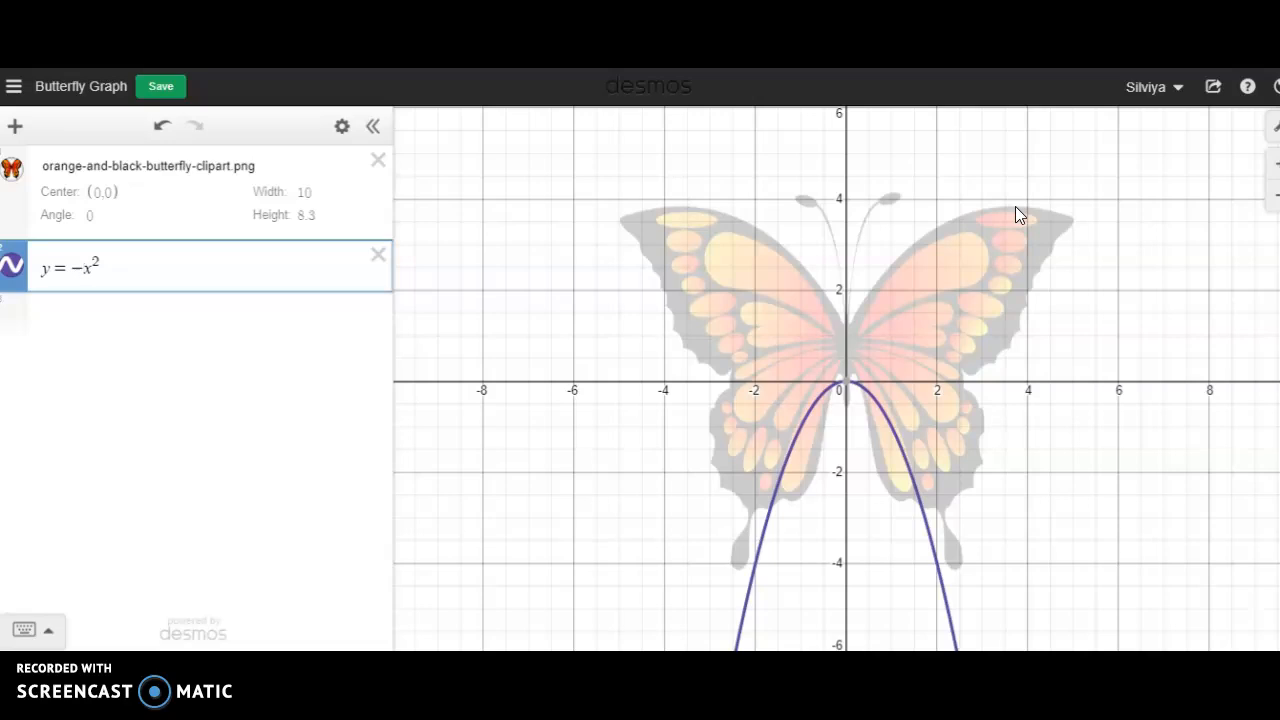
click(86, 263)
text(()
key(Right)
text())
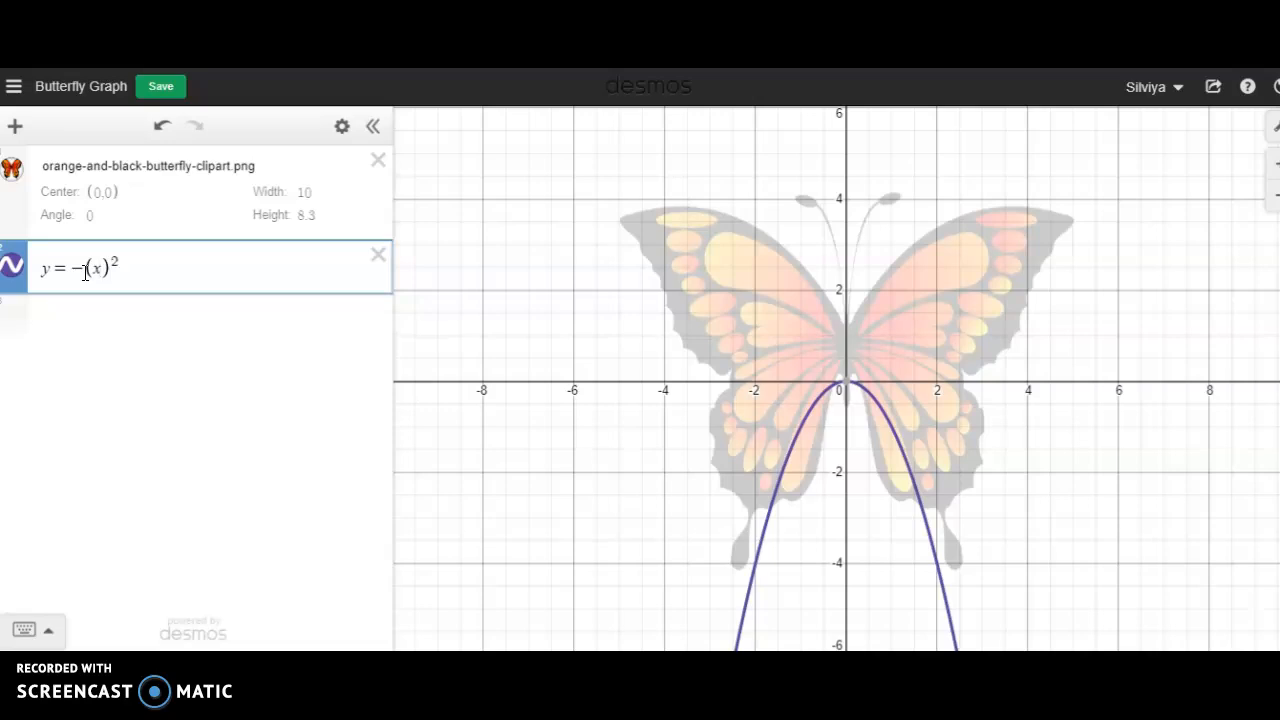
text(-3.75)
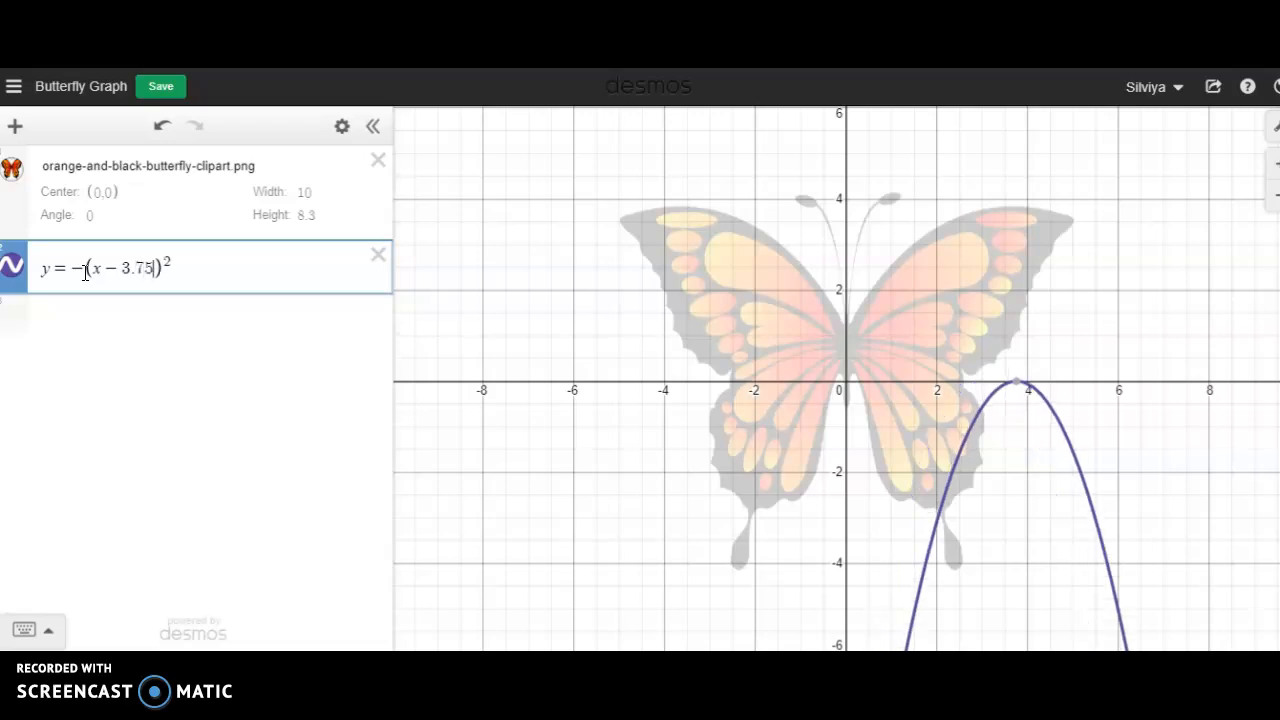
click(262, 262)
text(+3.8)
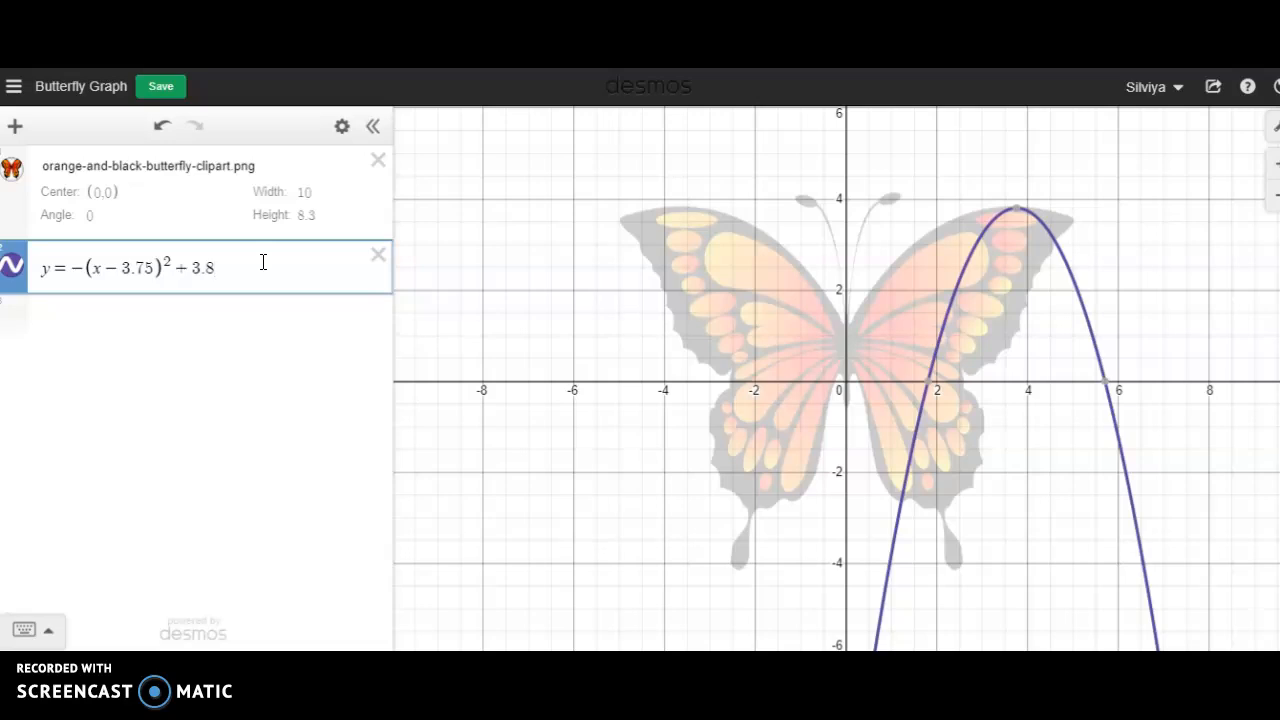
- Widen the parabola by trying leading coefficients of -3 and -.3, ending with -.2
click(87, 267)
text(3)
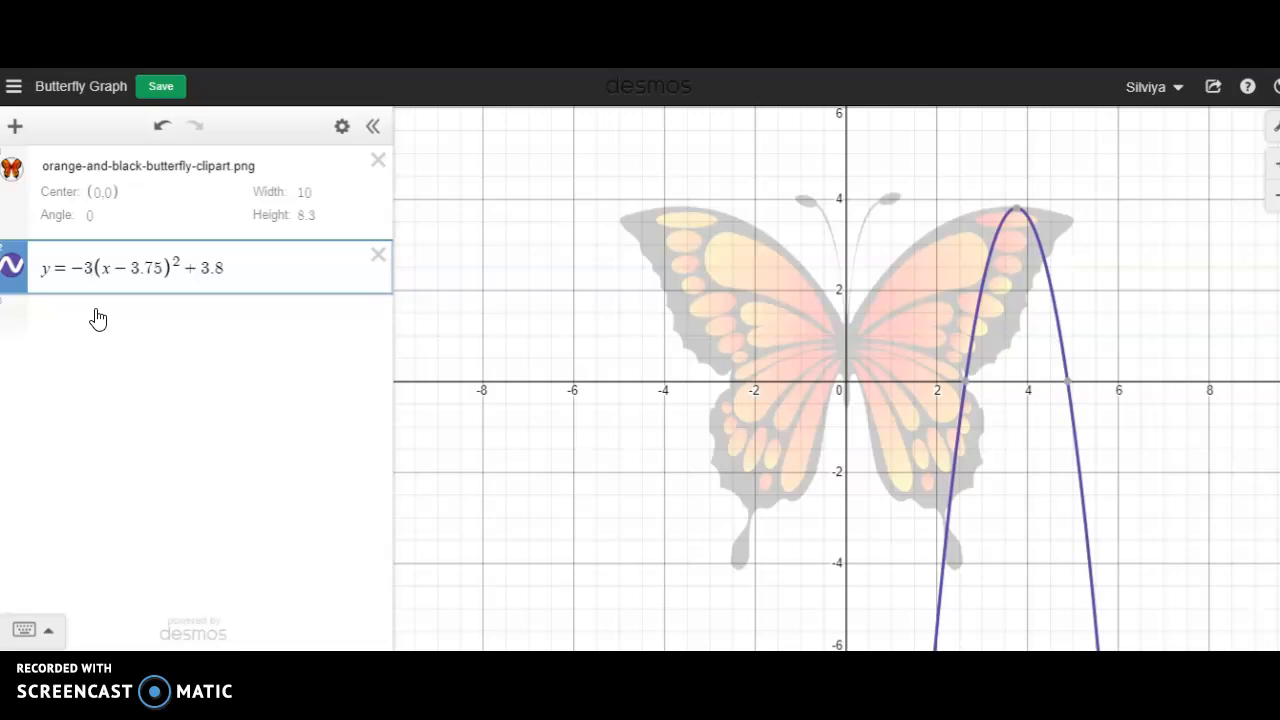
key(Left)
text(.)
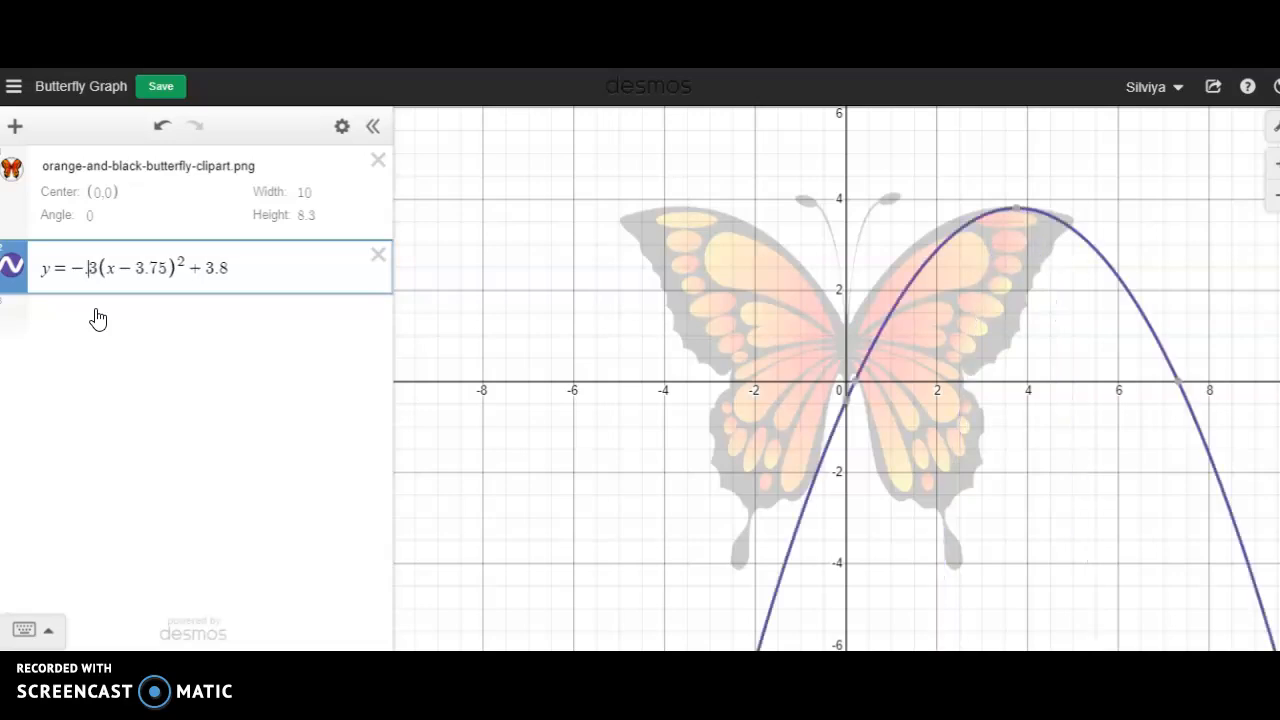
key(Right)
key(BackSpace)
text(2)
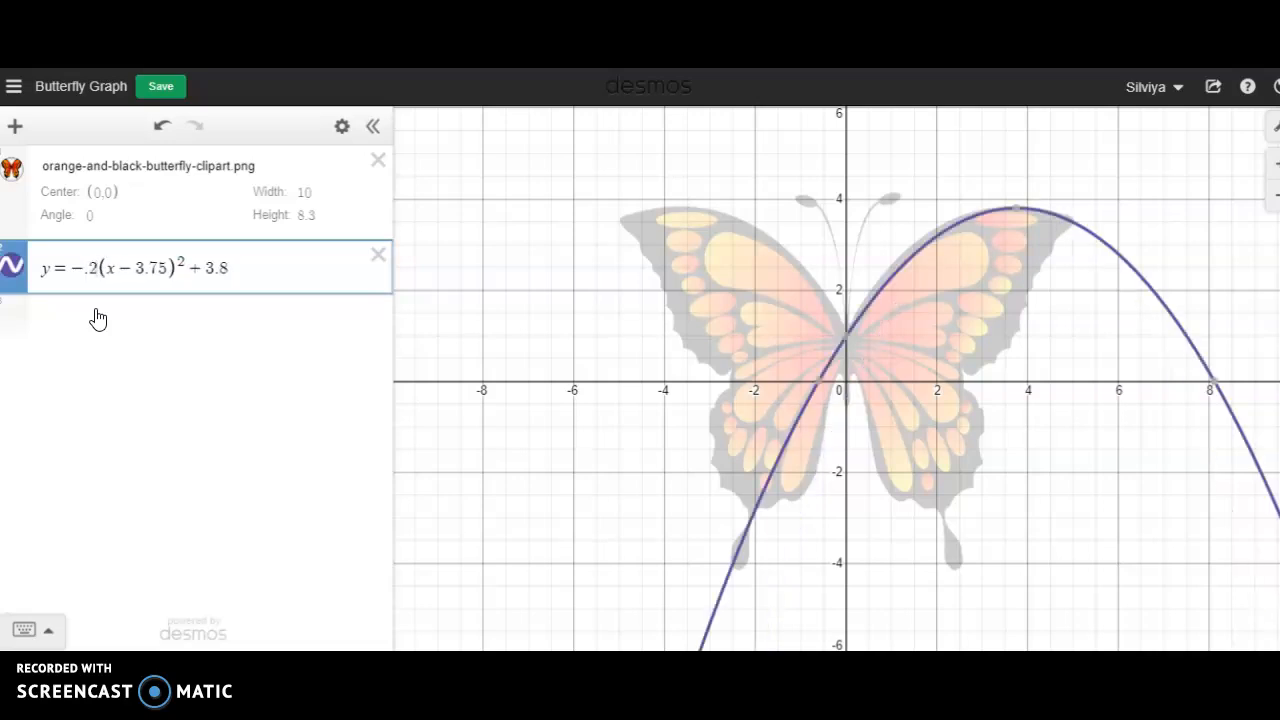
- Fine-tune the parabola's leading coefficient to -.18 after trying -.17, fitting the upper edge of the right wing
key(BackSpace)
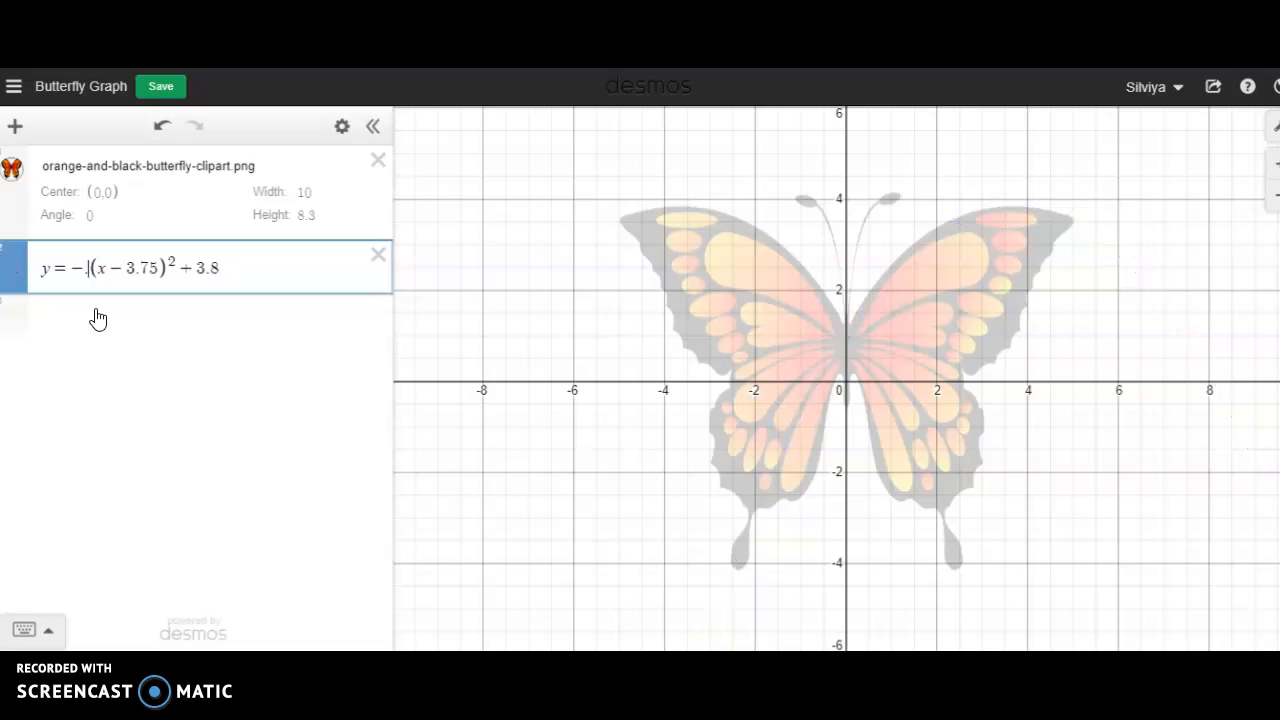
text(17)
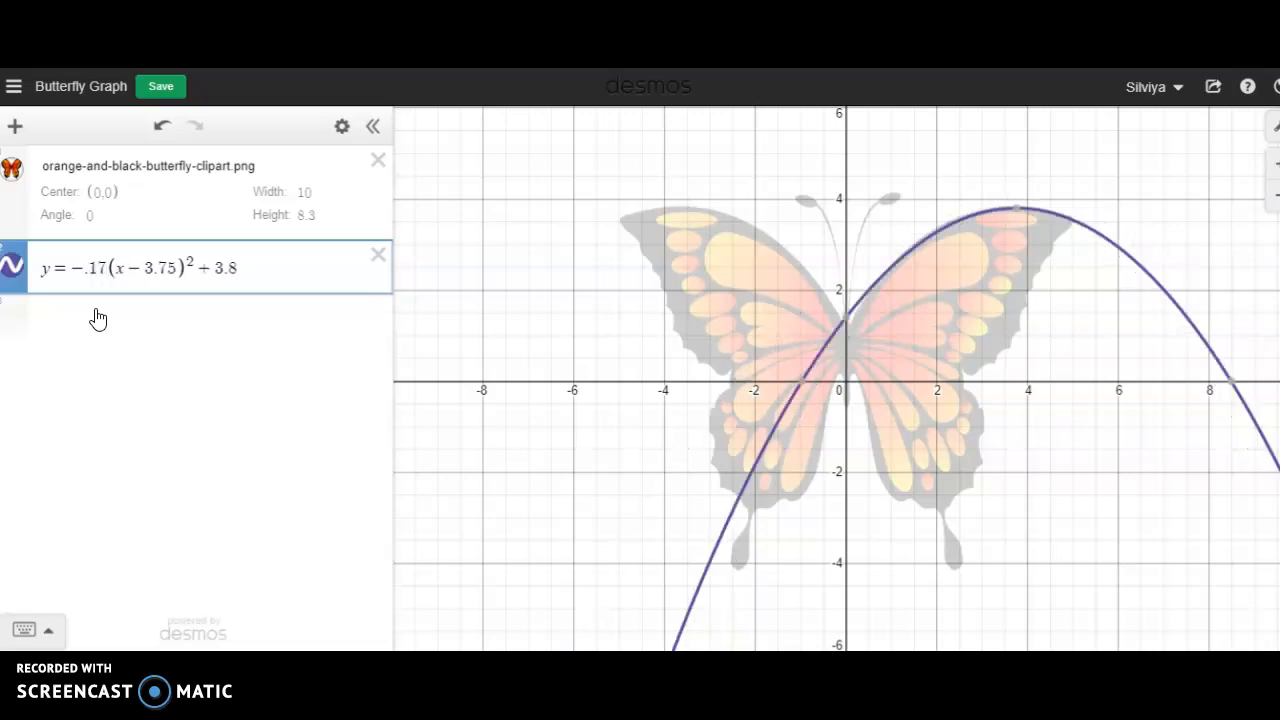
key(BackSpace)
text(8)
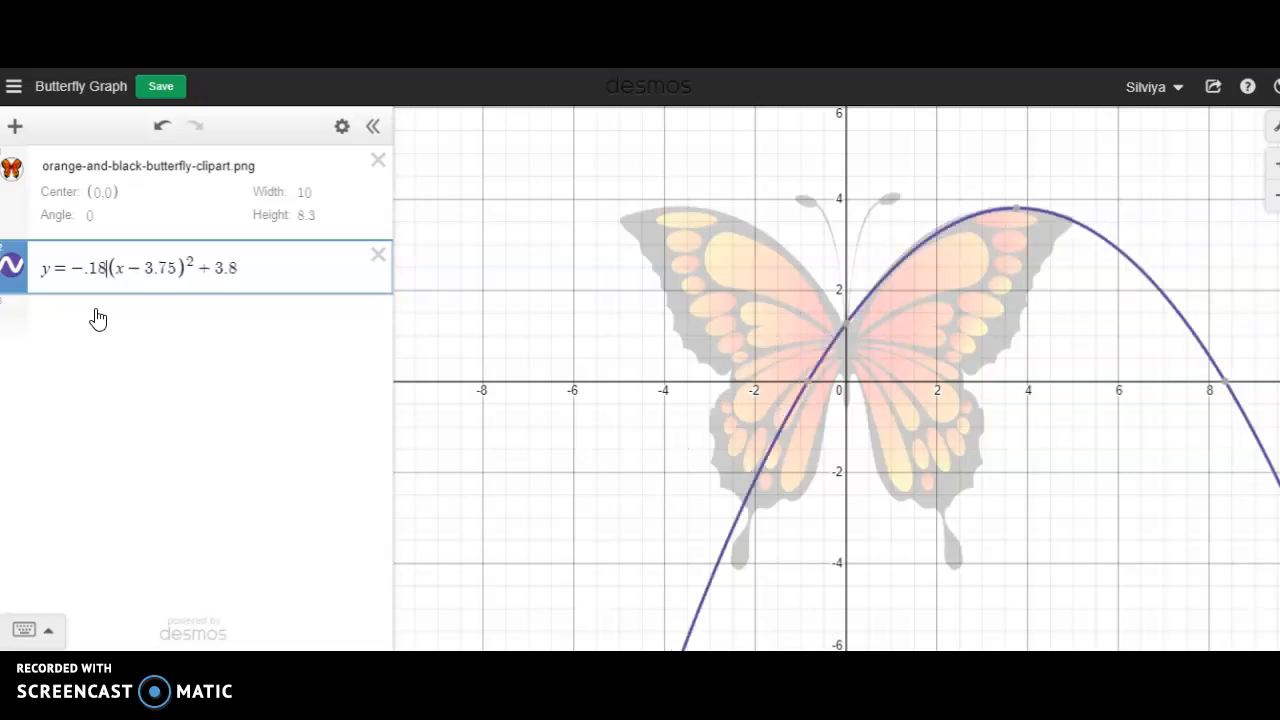
click(272, 265)
- Check the coordinates of the point where the parabola crosses the y-axis
mouse_move(847, 328)
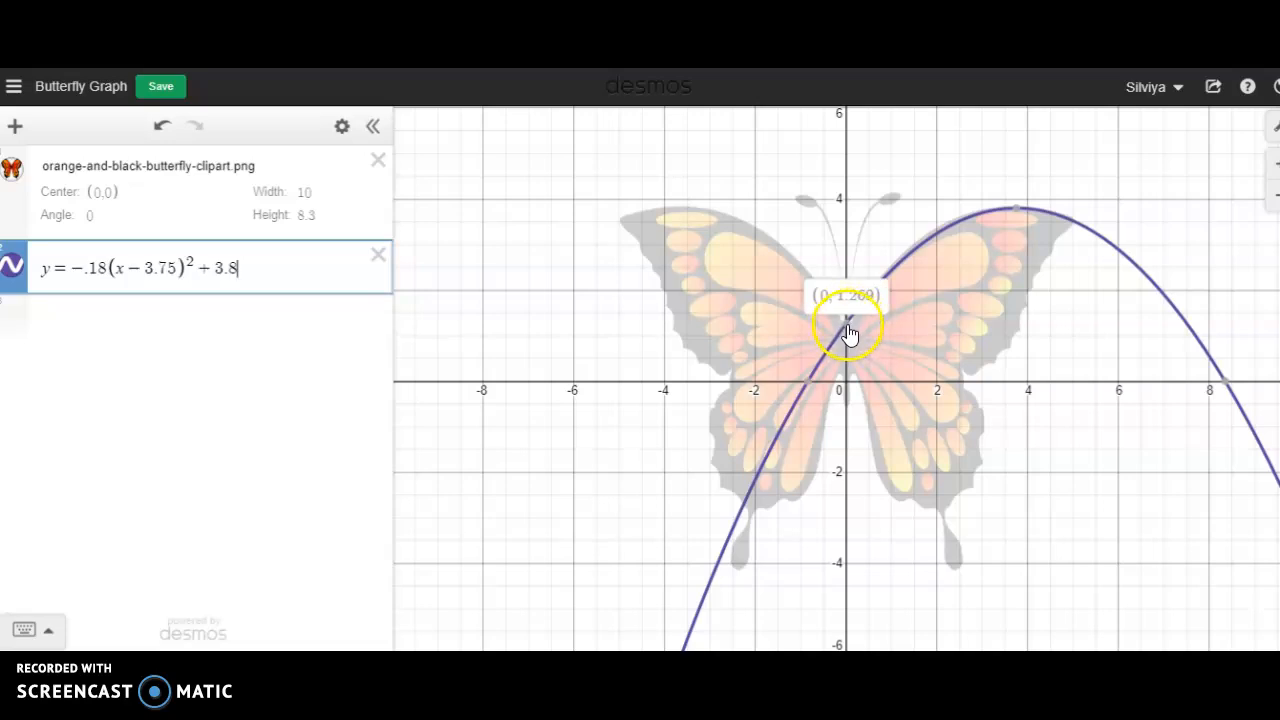
click(848, 330)
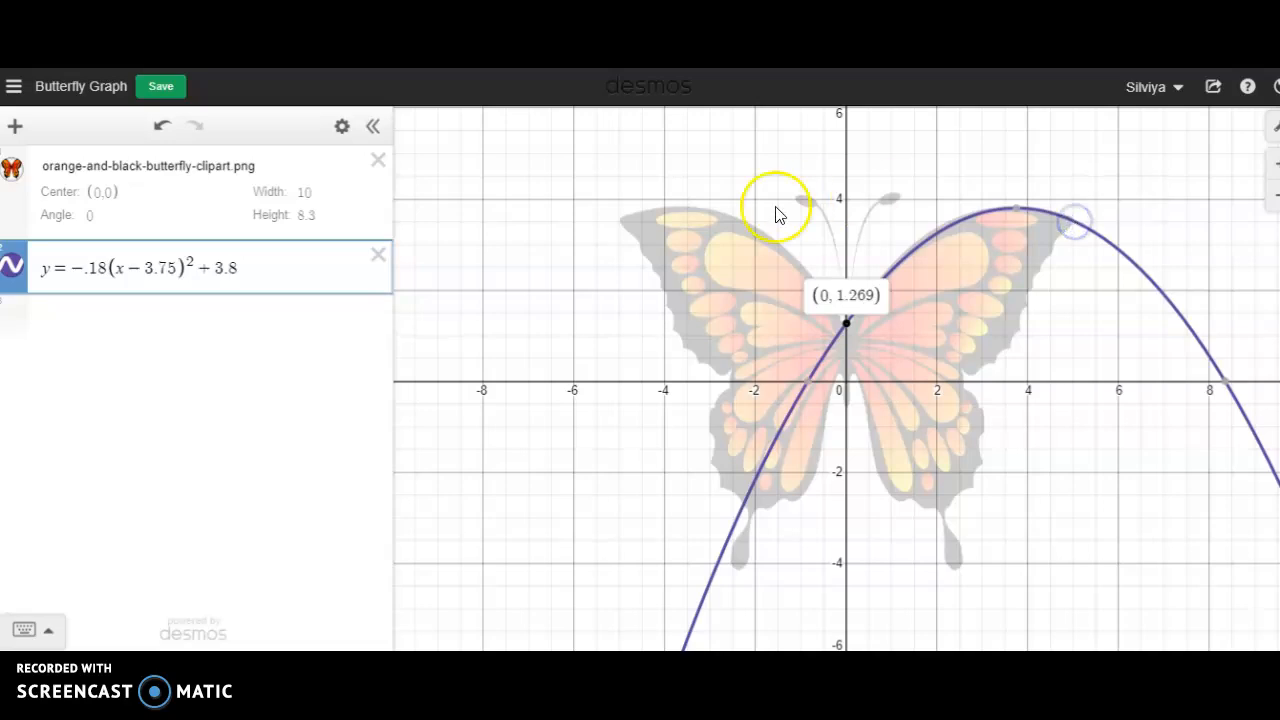
click(691, 178)
- Restrict the parabola to the right wing by adding the domain condition {0≤x≤5} to its equation
click(254, 268)
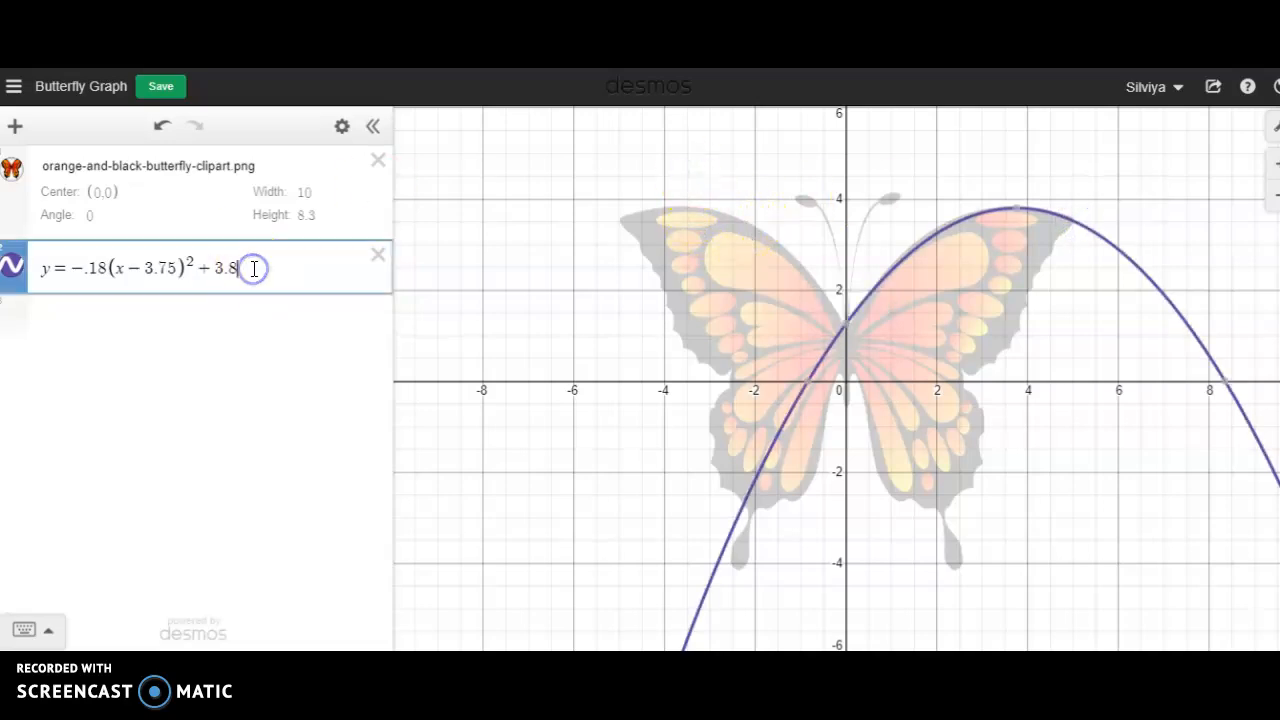
text({)
text(x<)
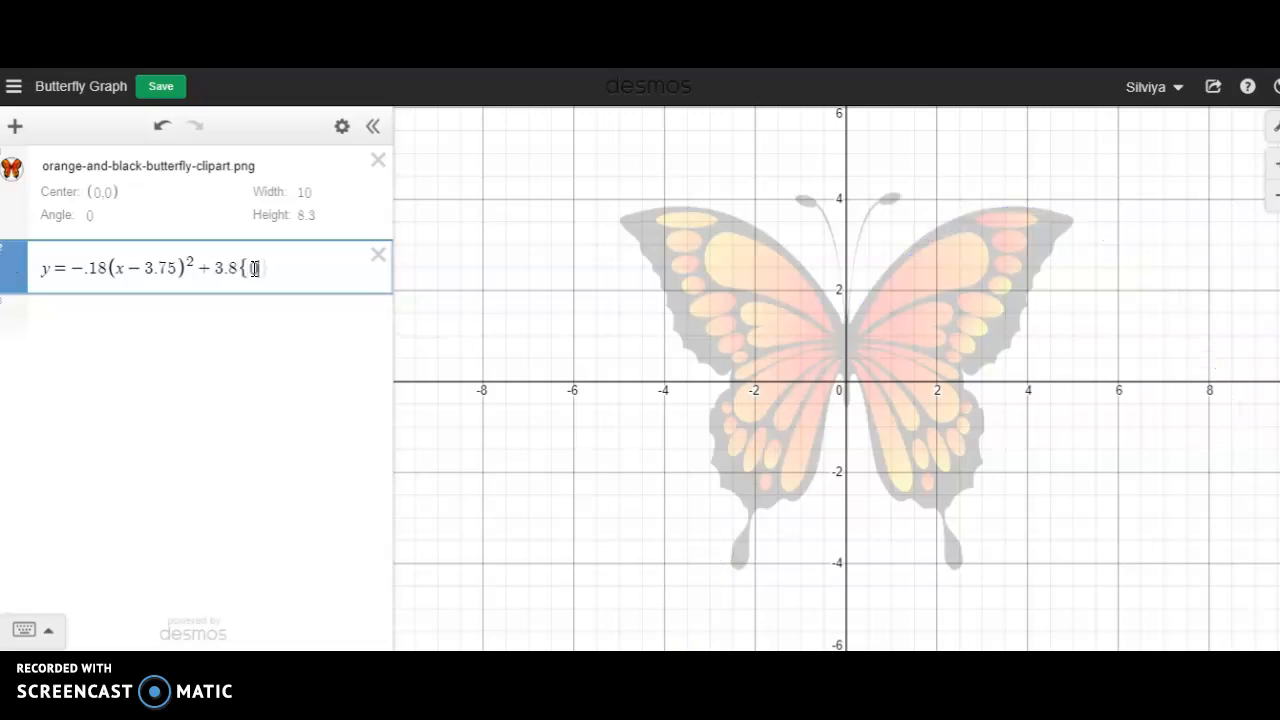
text(x<)
text(5)
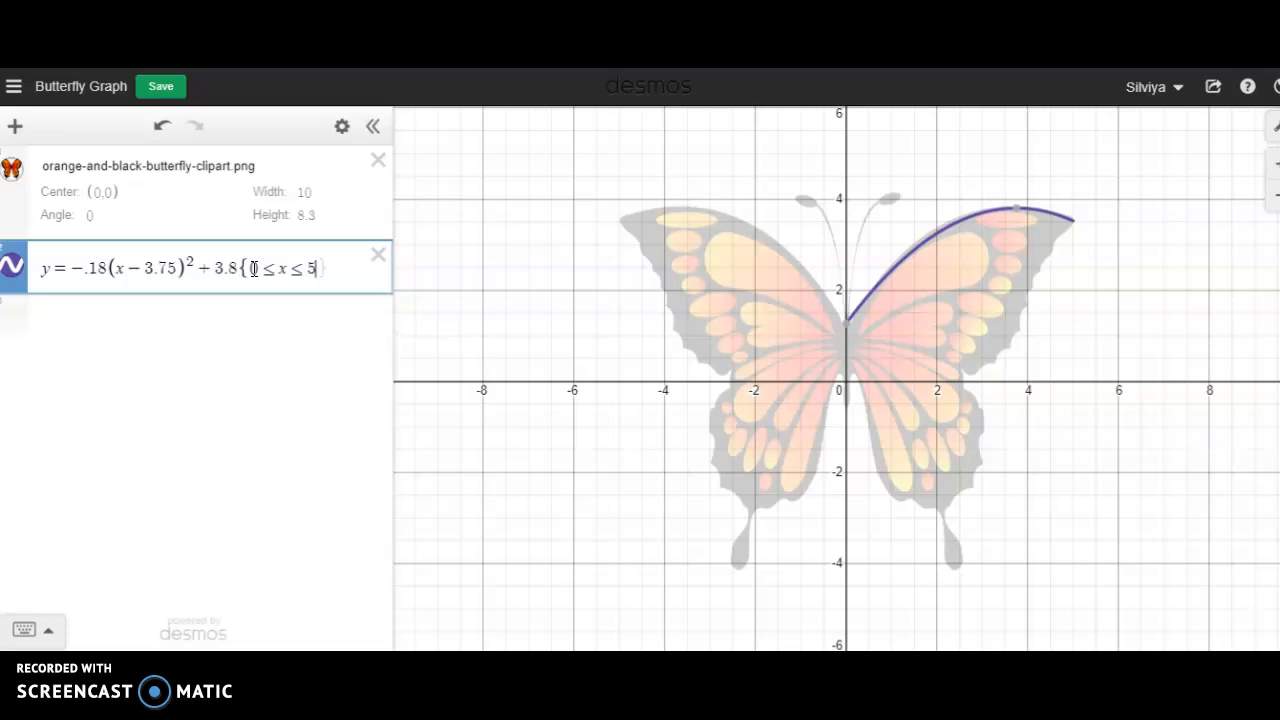
click(514, 343)
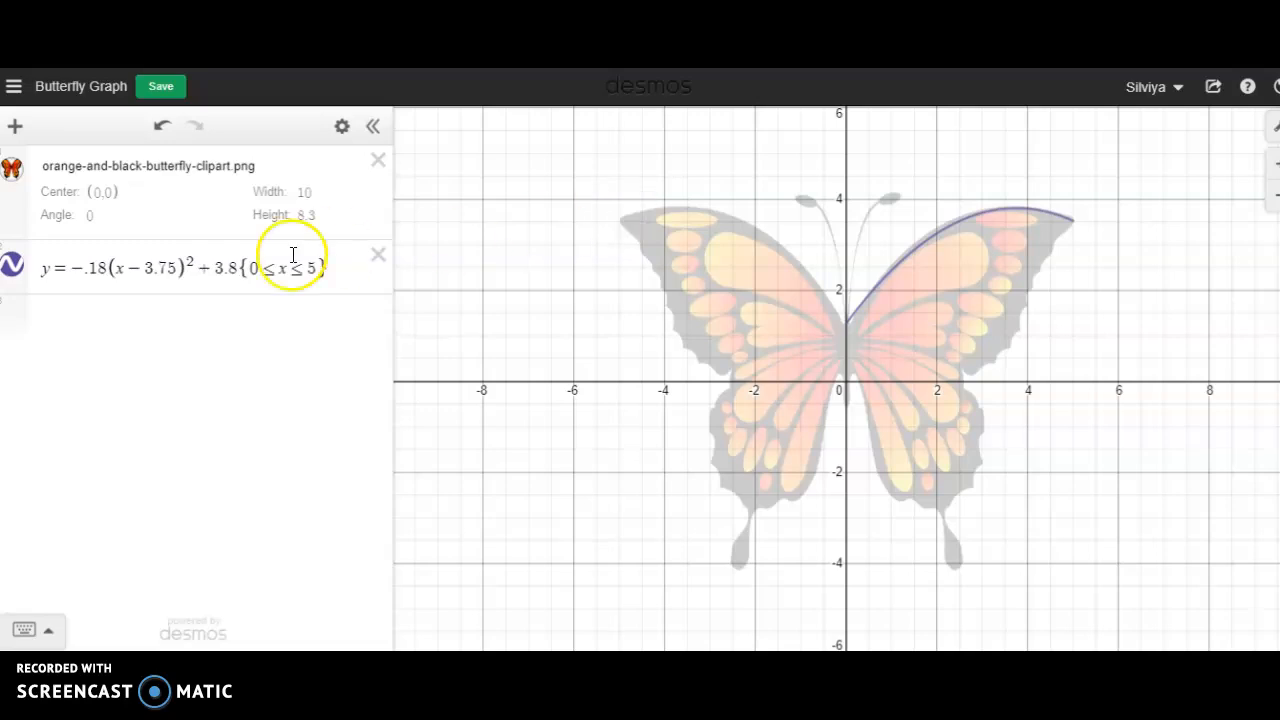
- Copy the whole restricted parabola equation, including its domain condition, into a new expression directly below it
click(333, 271)
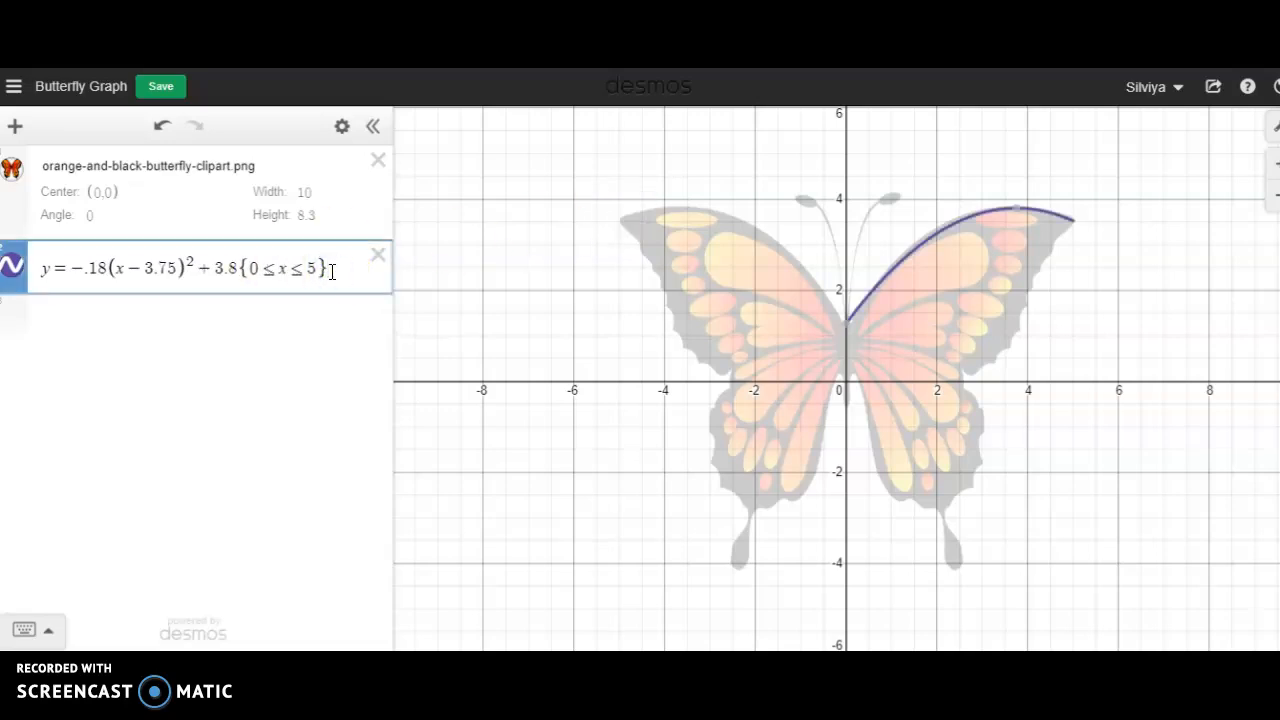
drag(333, 268, 35, 275)
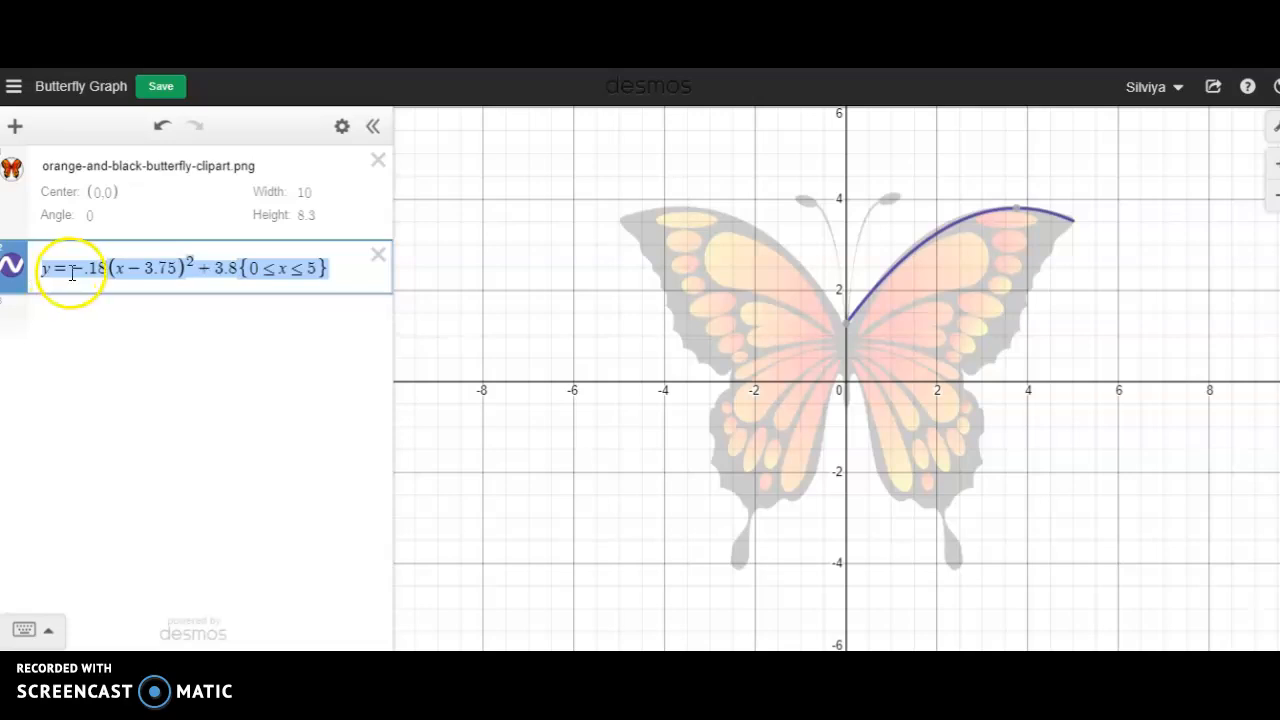
right_click(72, 273)
click(46, 268)
drag(46, 268, 318, 273)
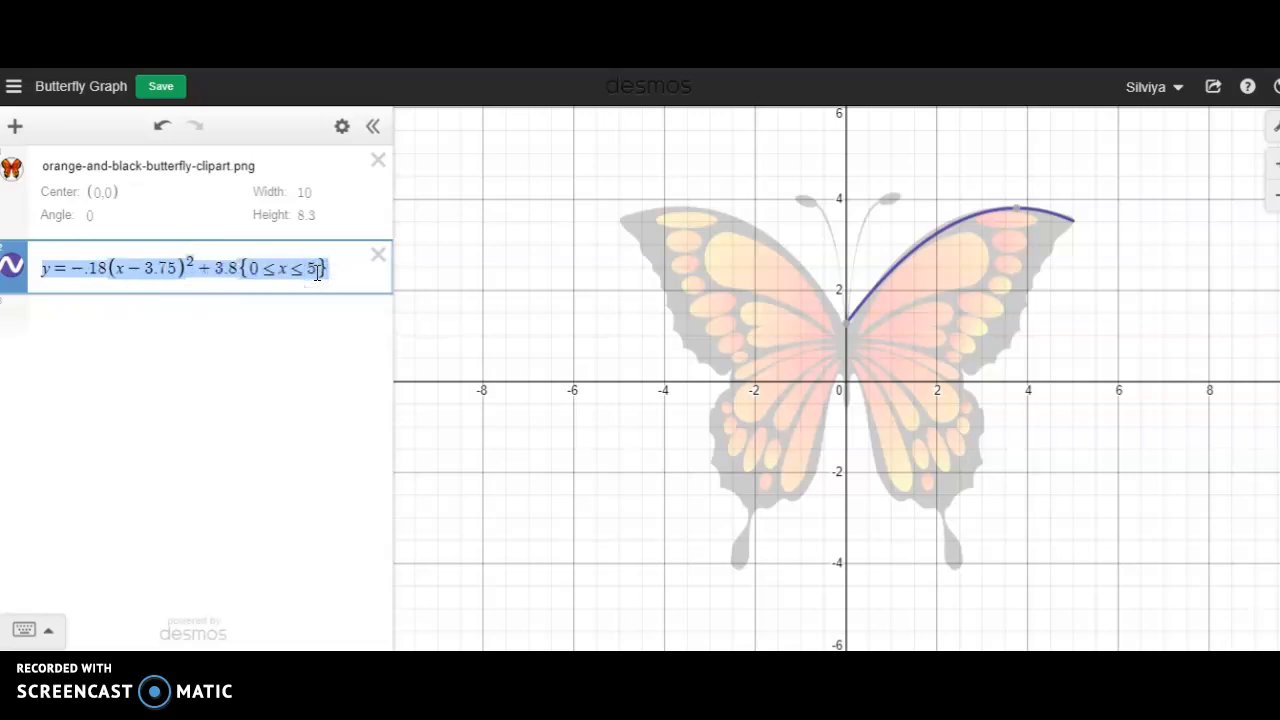
click(285, 309)
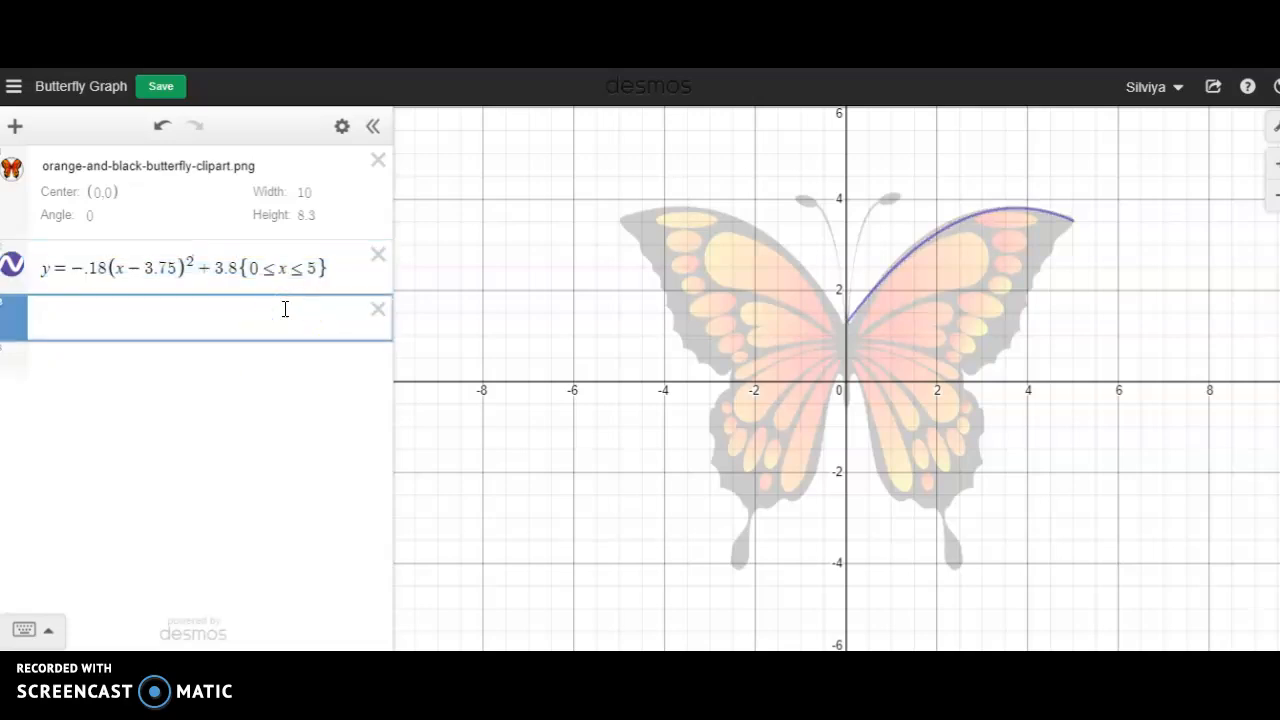
text(y=-.18(x-3.75)^2+3.8{0≤x≤5})
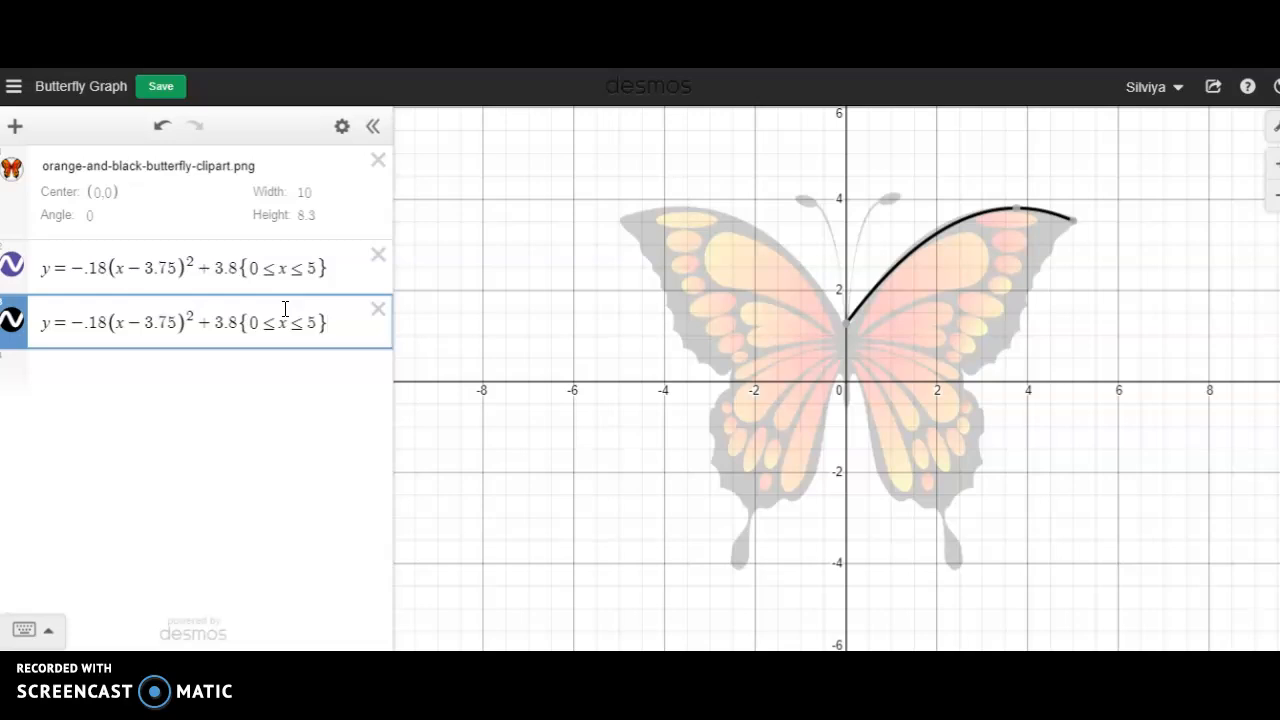
- Change the horizontal shift in the copied equation to (x+3.75) to mirror the parabola across the y-axis
click(730, 376)
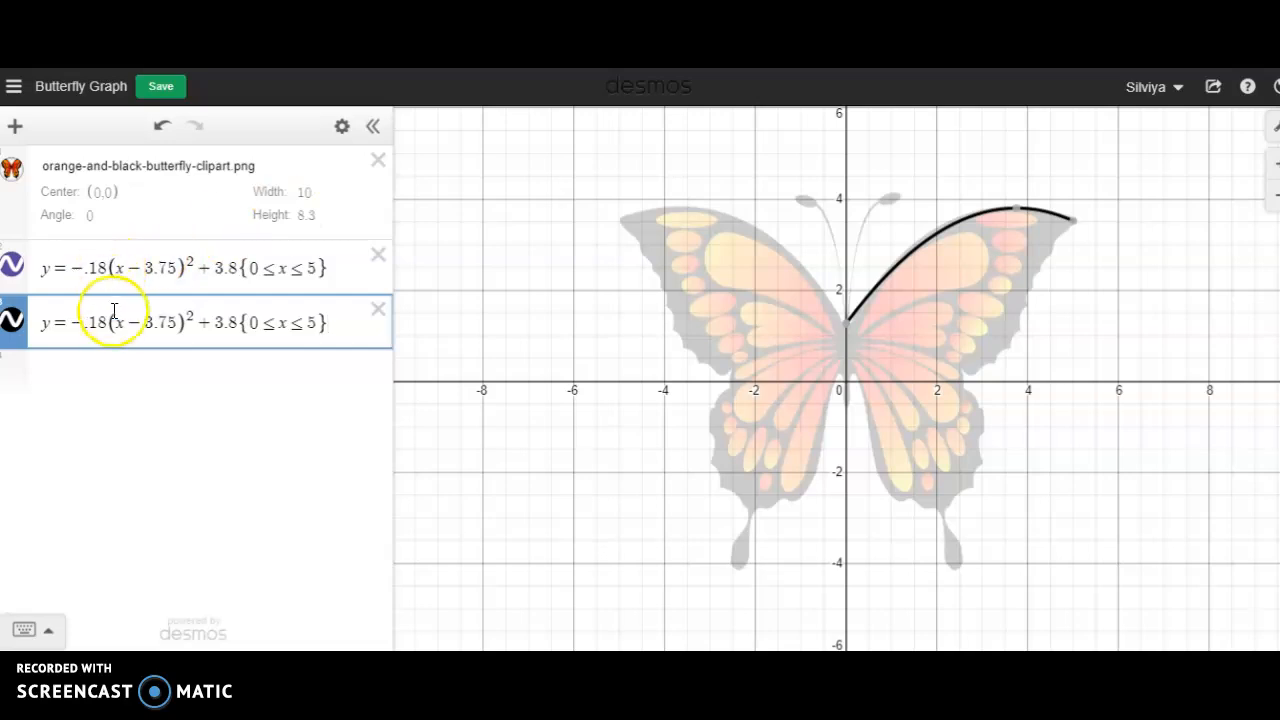
drag(129, 315, 142, 316)
text(+)
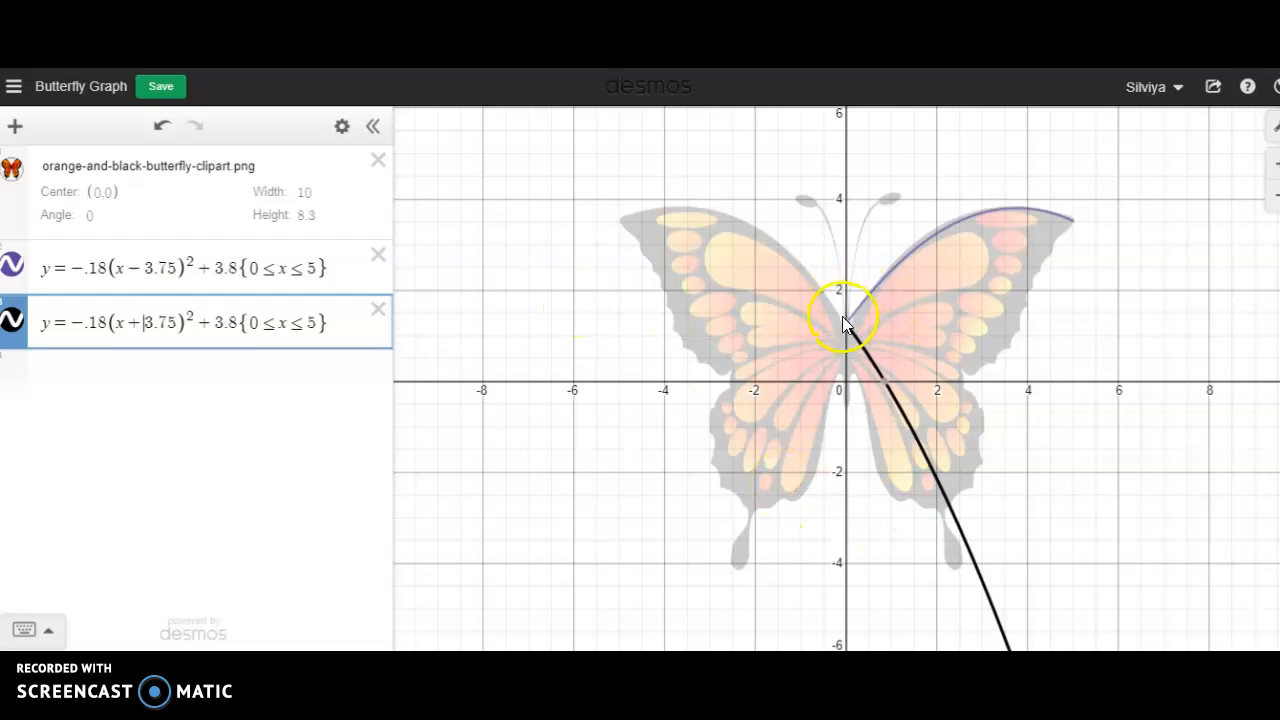
mouse_move(847, 330)
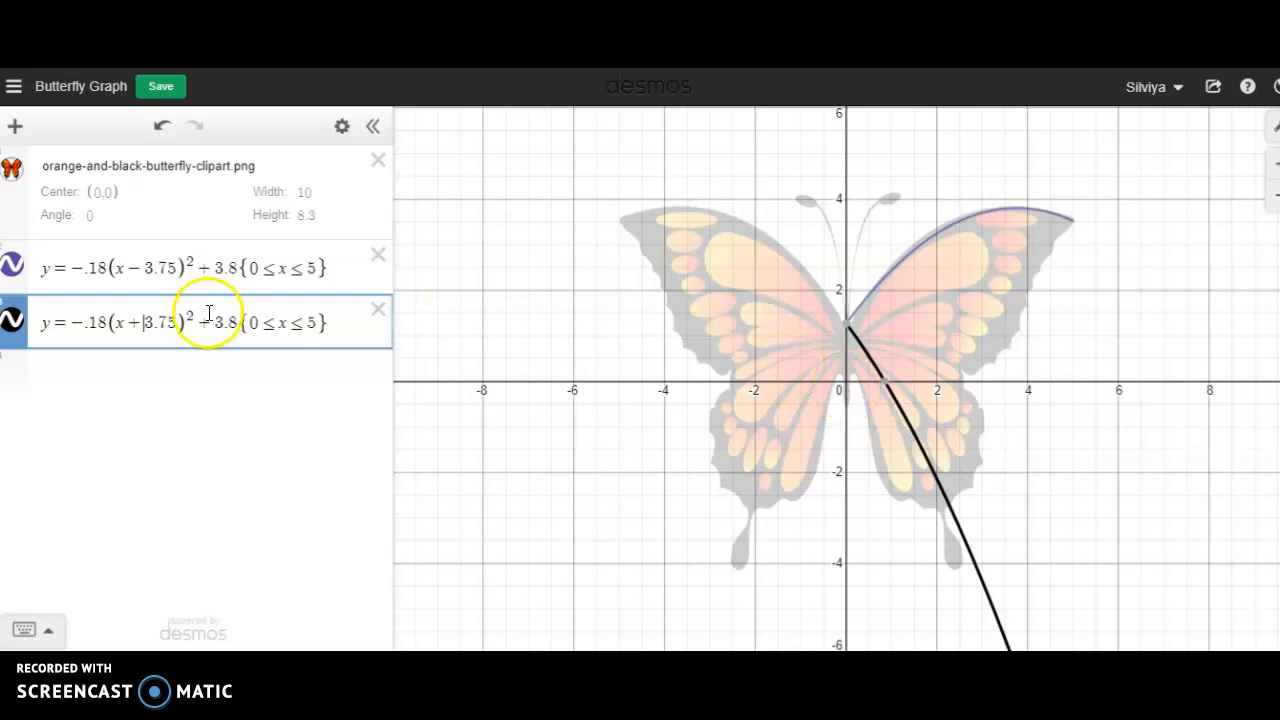
- Set the copied equation's domain condition to {-5≤x≤0} so it traces only the left wing's upper edge
click(255, 321)
key(BackSpace)
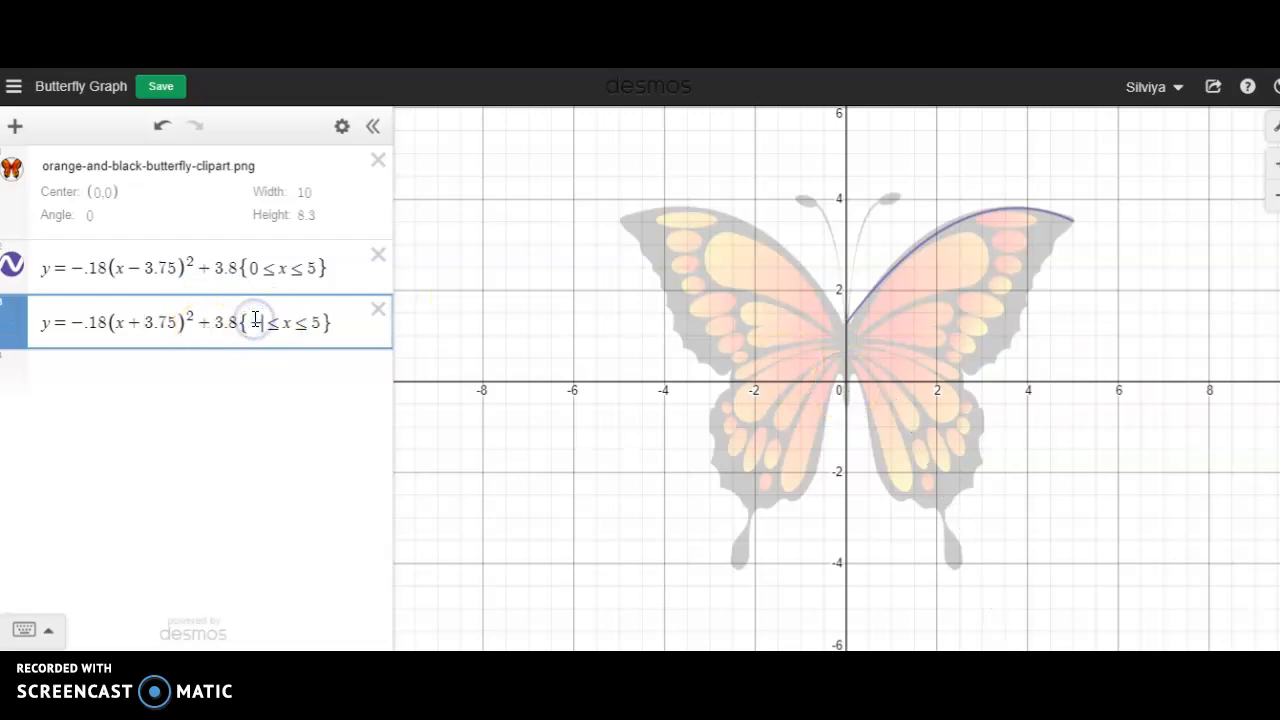
text(-5)
click(322, 325)
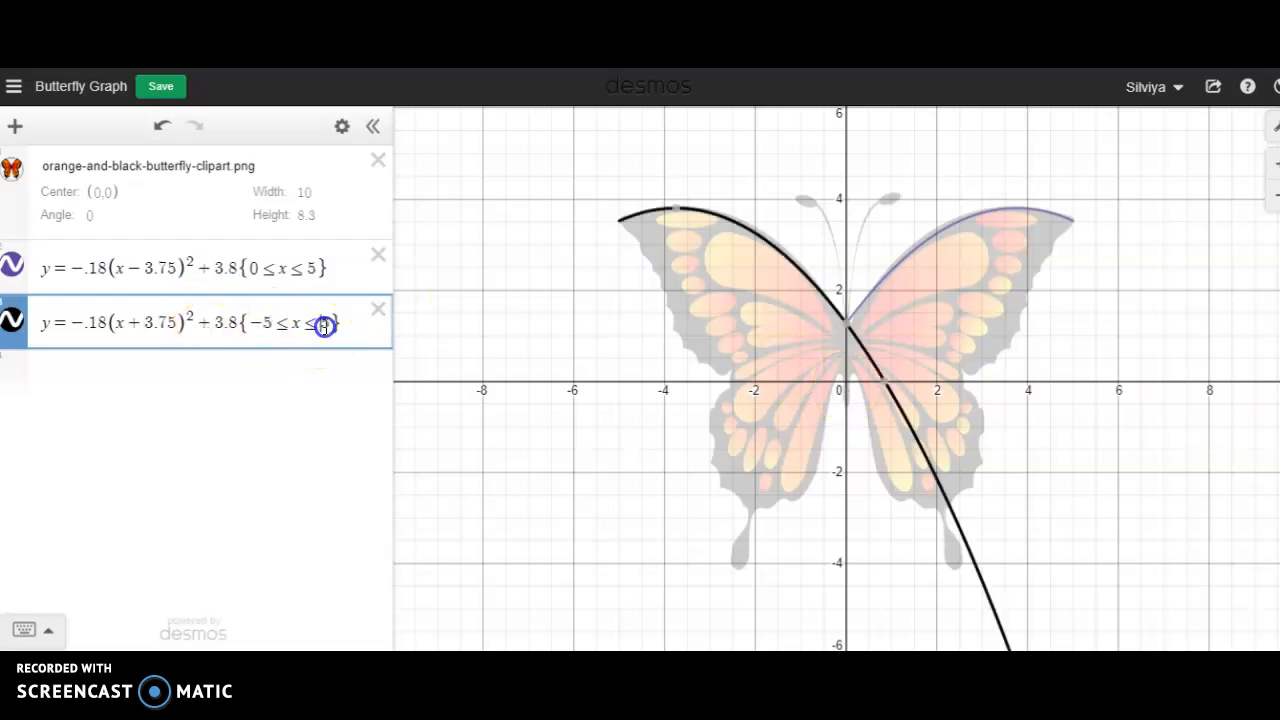
key(BackSpace)
text(0)
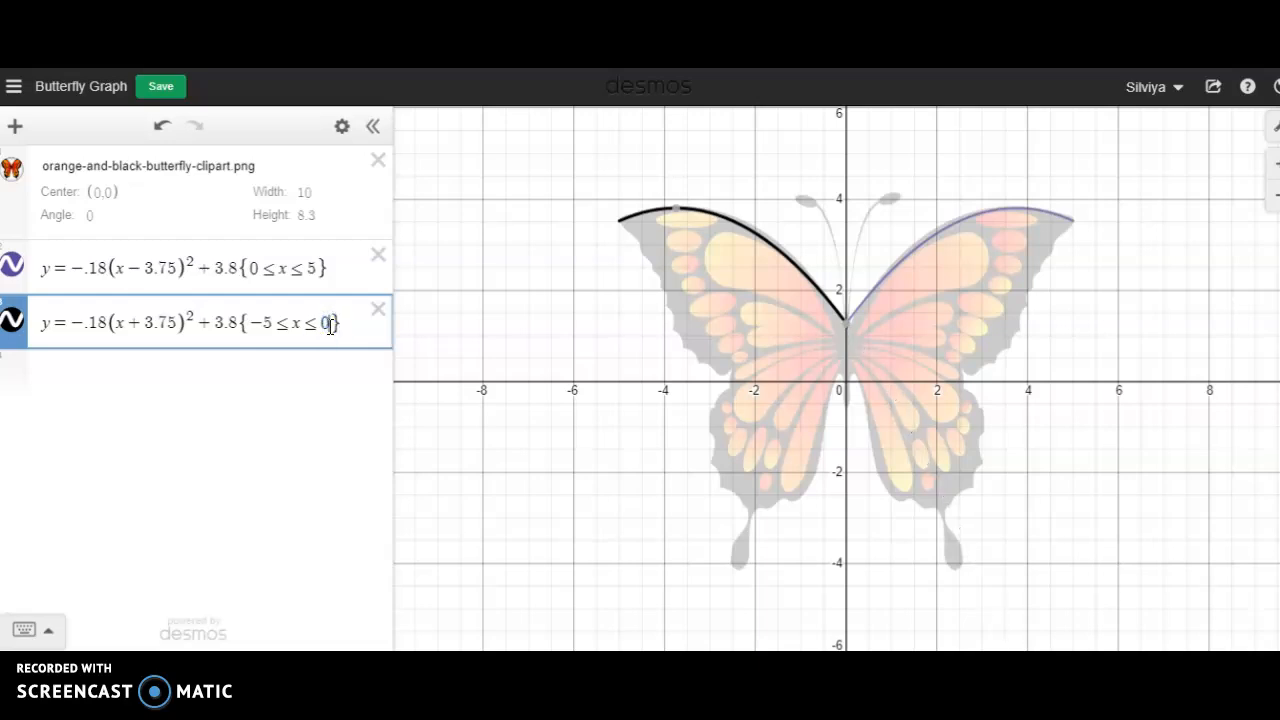
click(484, 315)
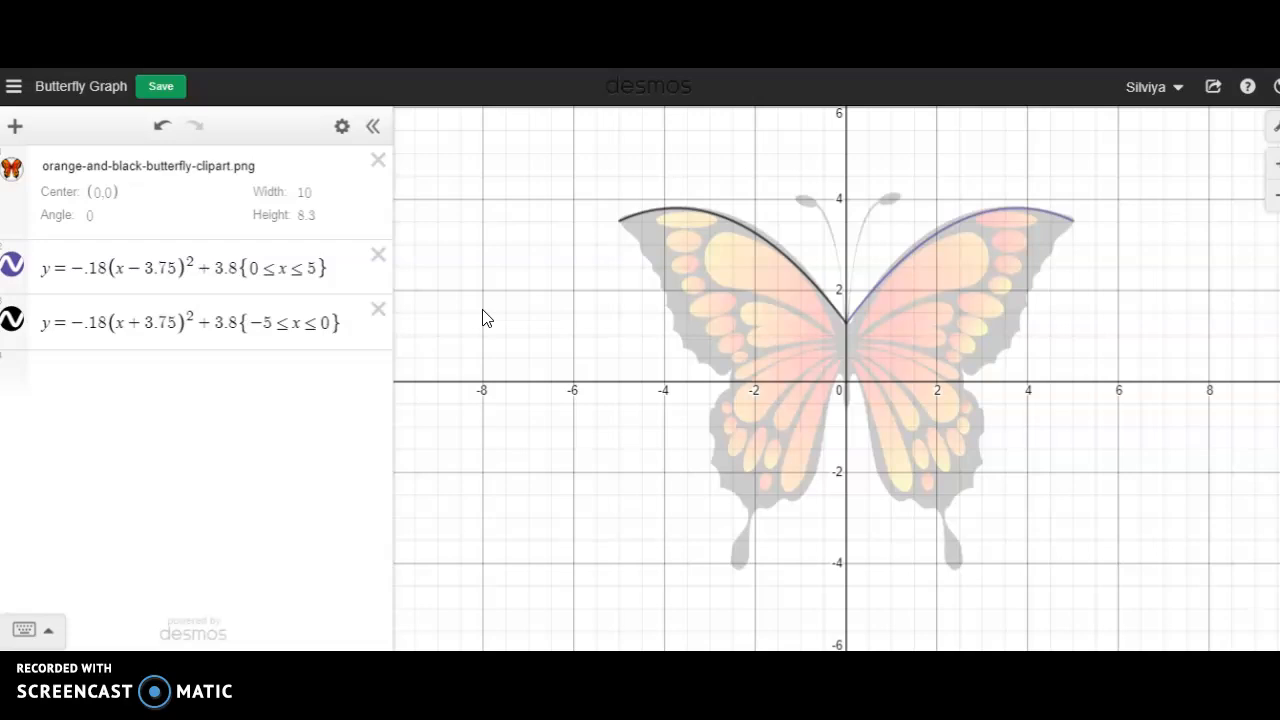
- Change the colour of the left wing's curve to purple to match the right wing's curve
click(341, 127)
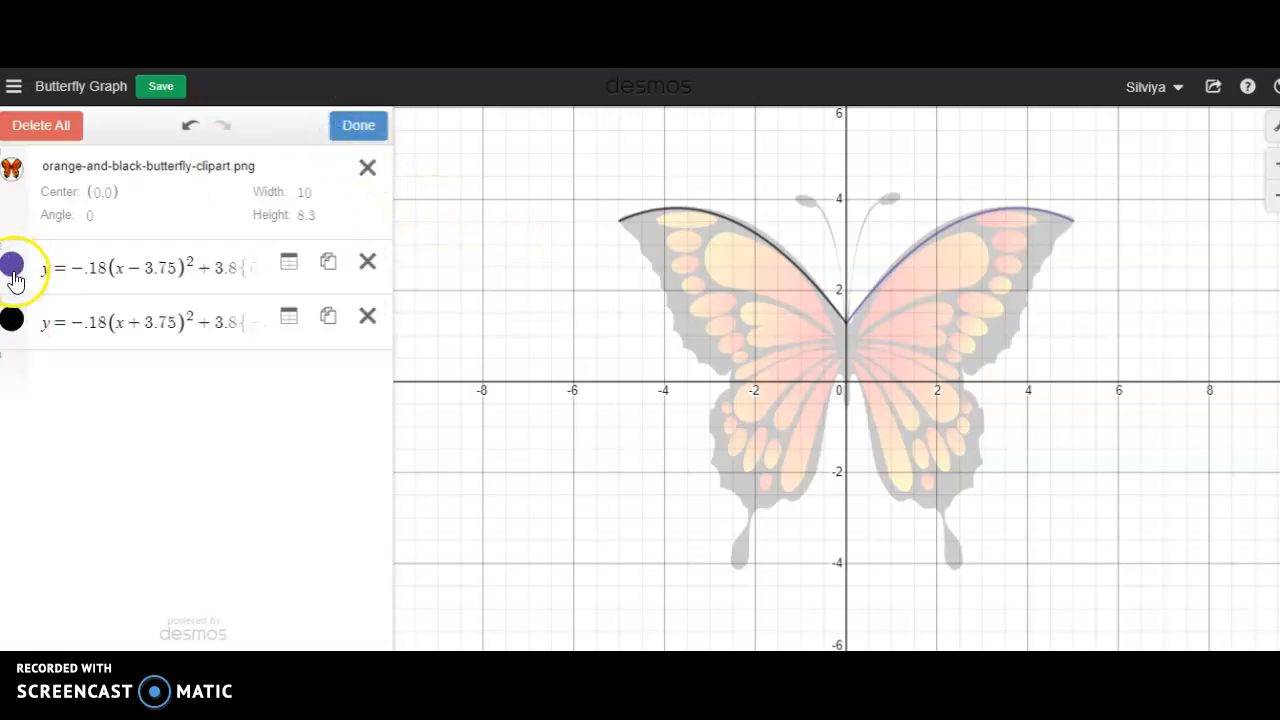
click(12, 320)
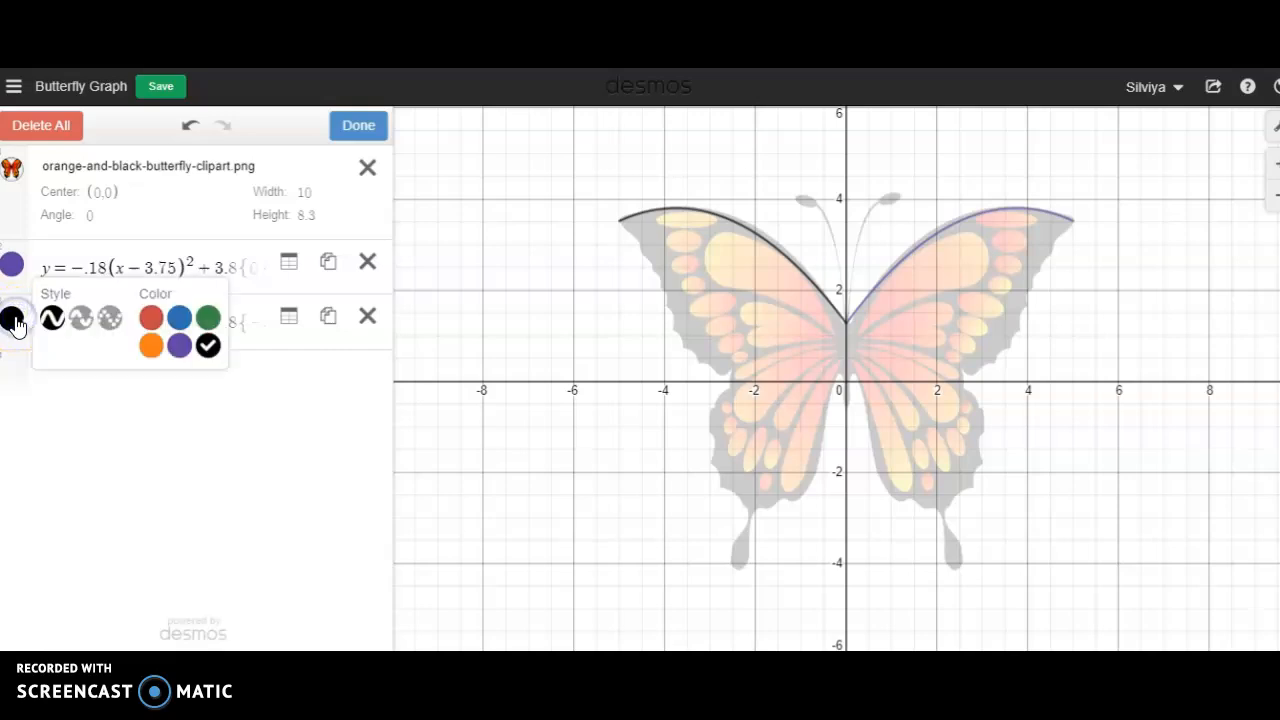
click(181, 347)
click(215, 468)
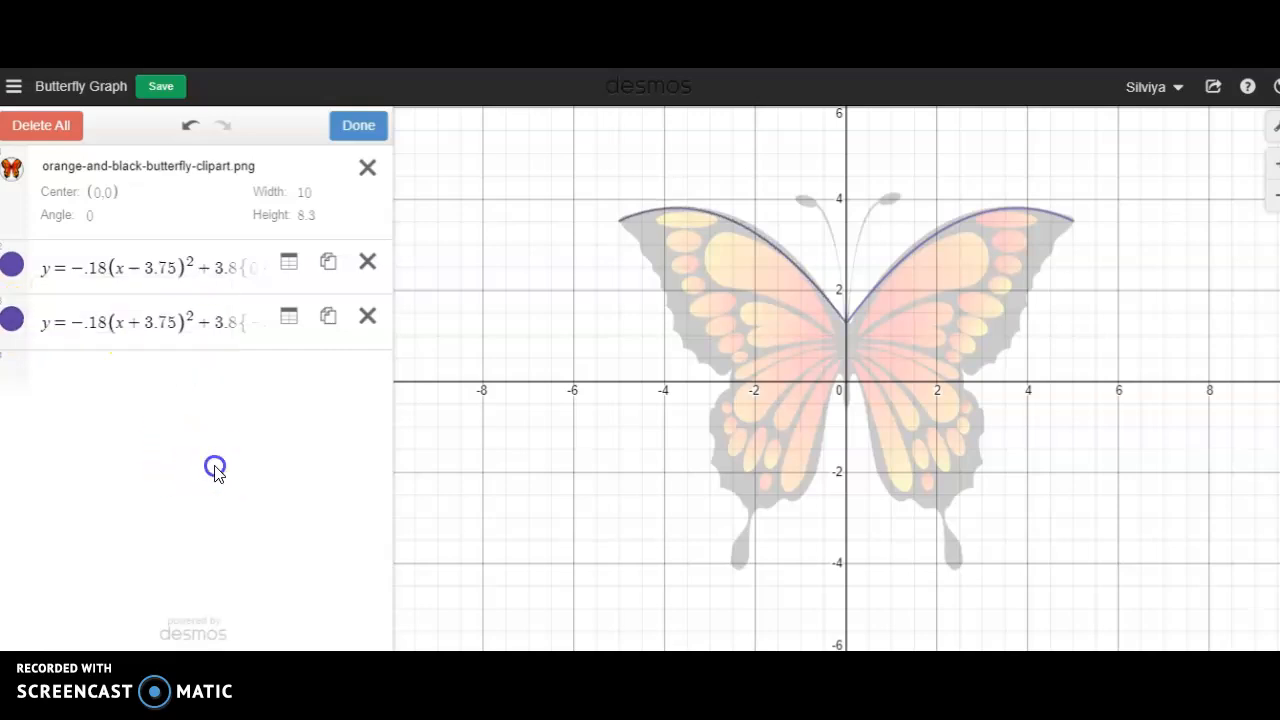